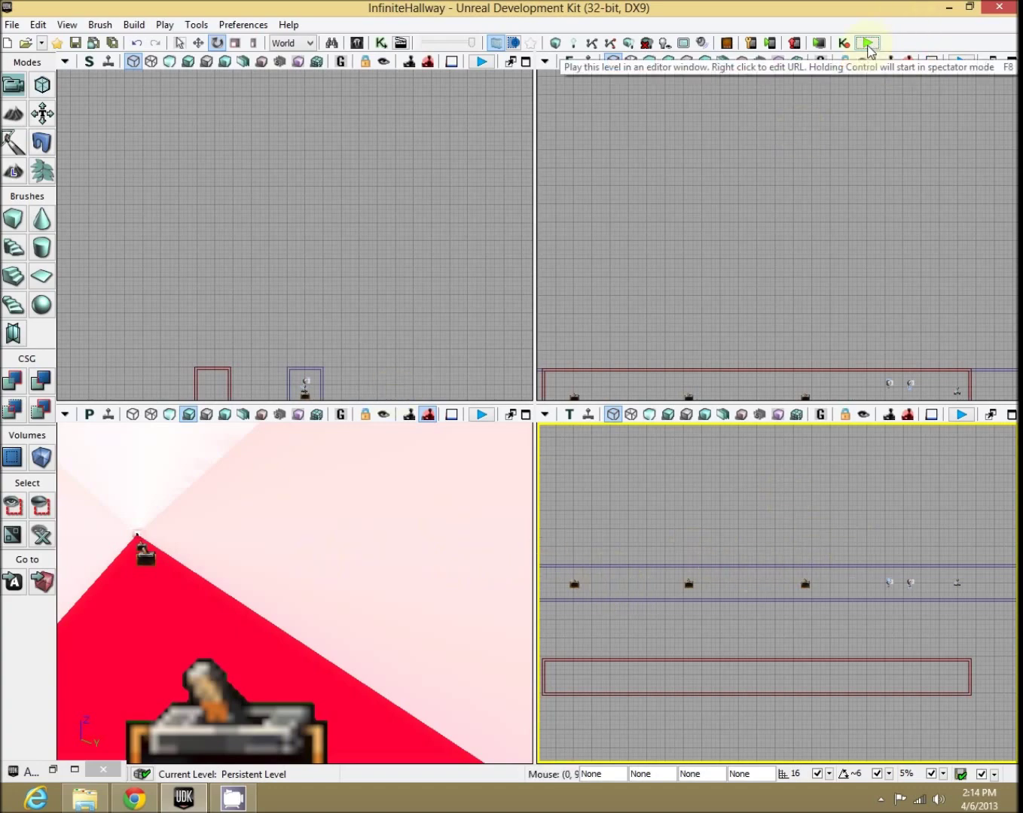
# Step: Play the InfiniteHallway level in an editor preview window and end the preview
pyautogui.click(869, 44)
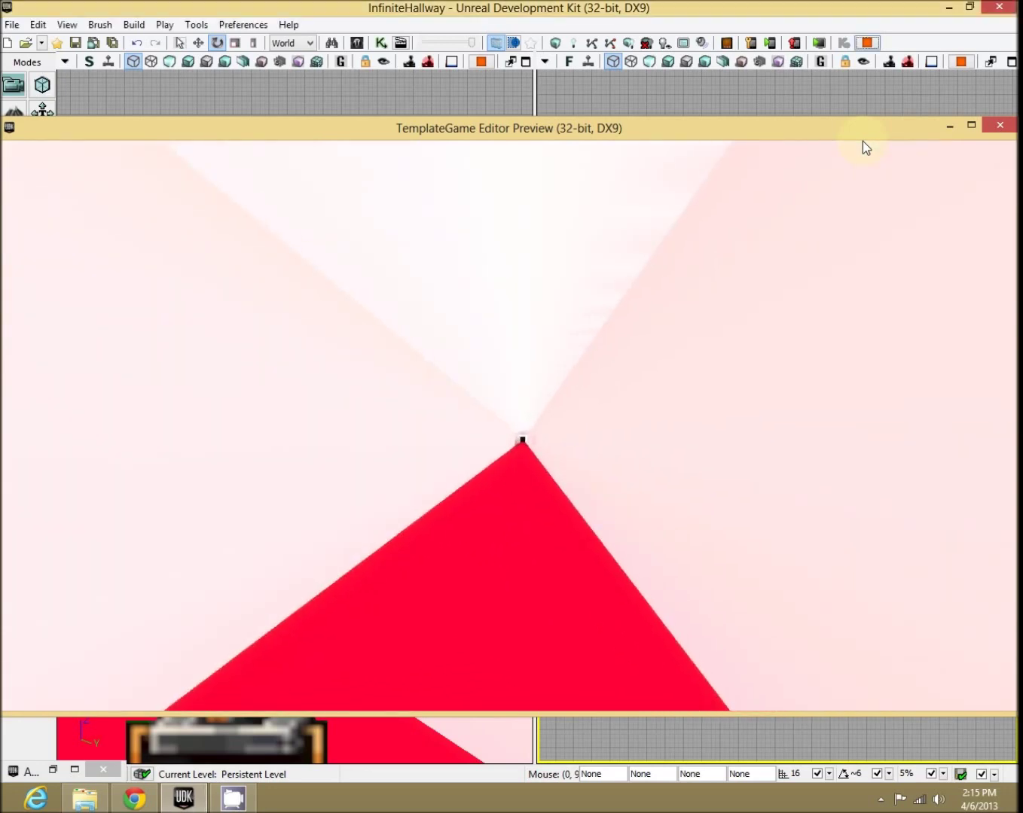
pyautogui.press('Escape')
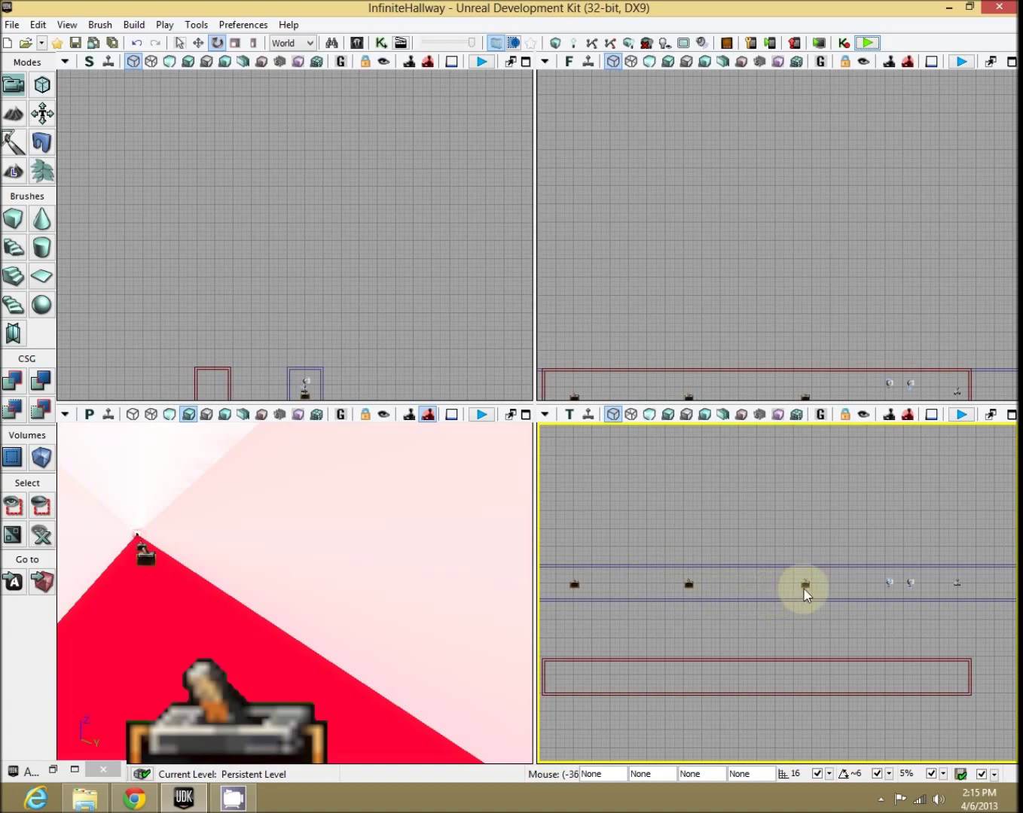
# Step: Select each of the three triggers and the player start in turn in the hallway's Top view
pyautogui.click(575, 585)
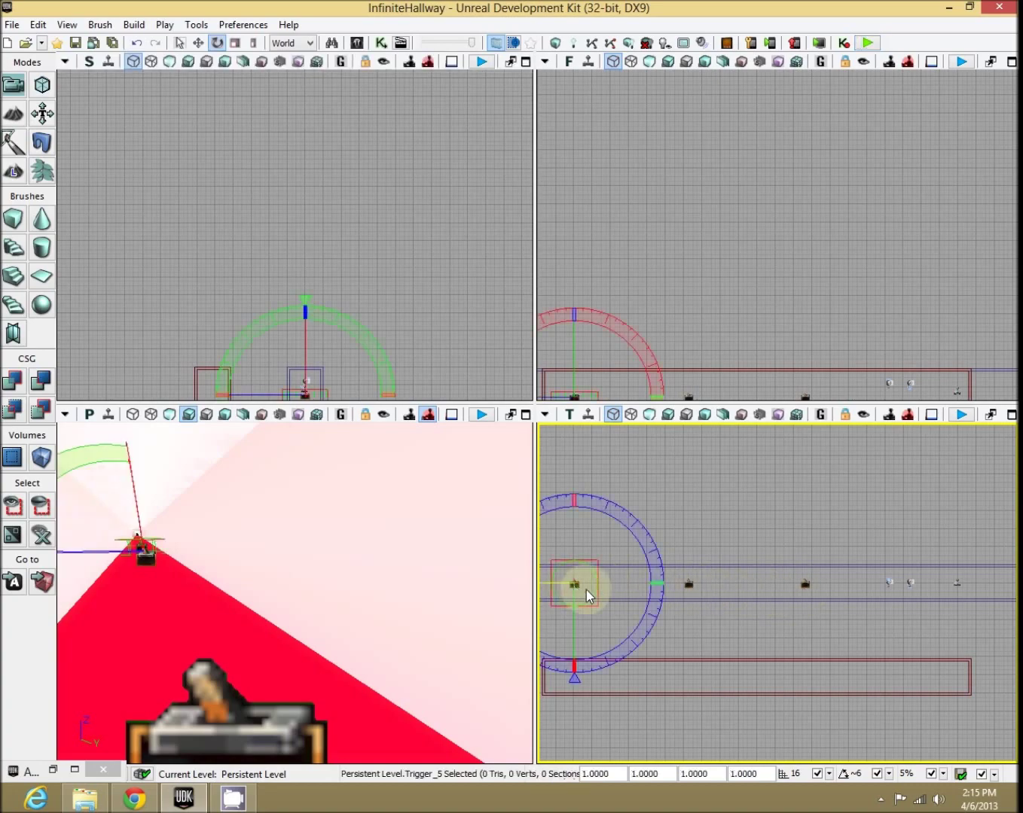
pyautogui.click(808, 584)
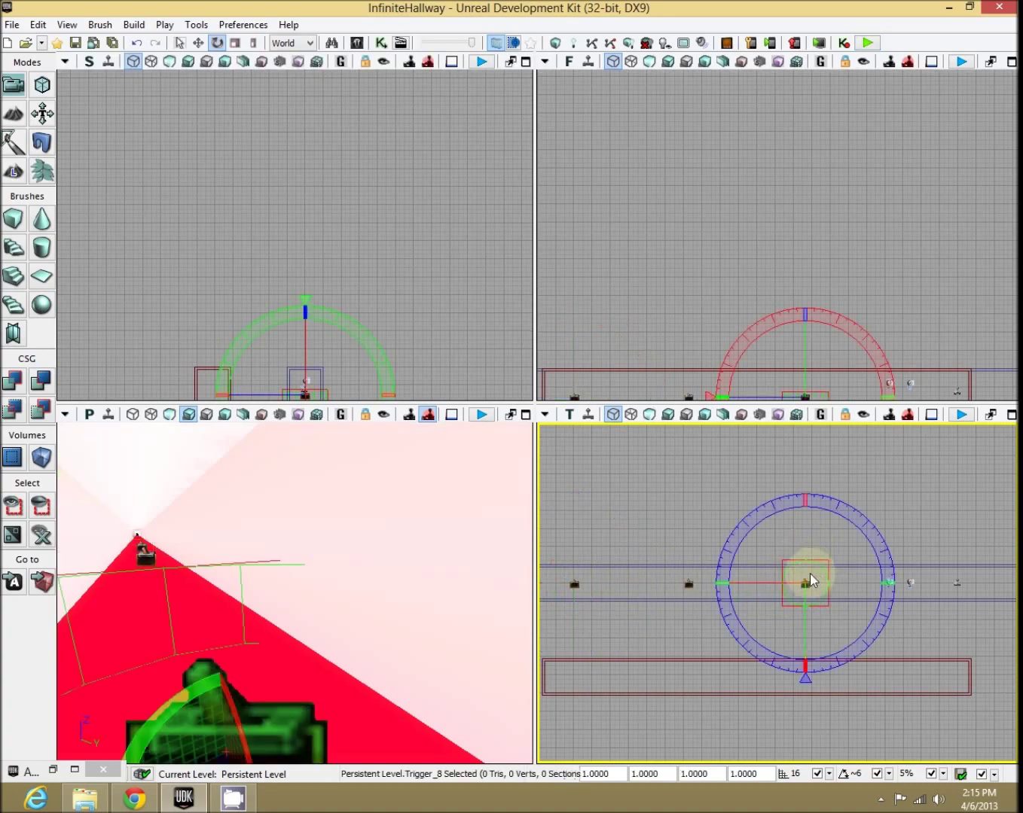
pyautogui.click(689, 585)
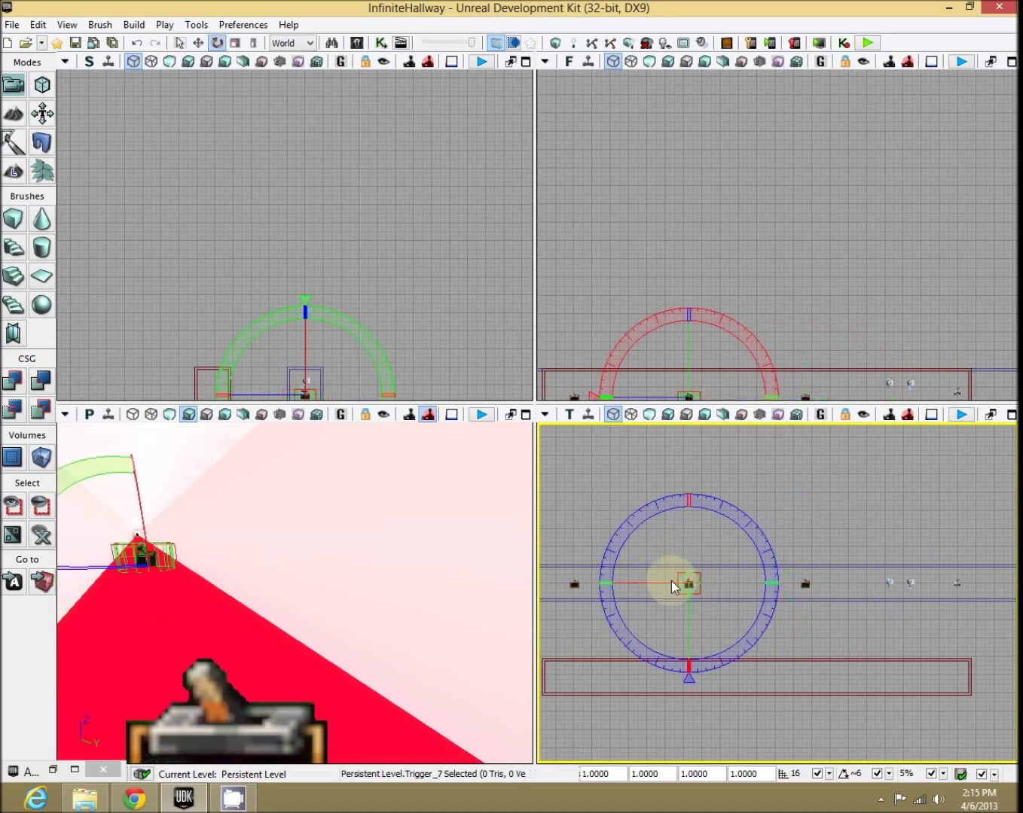
pyautogui.click(958, 584)
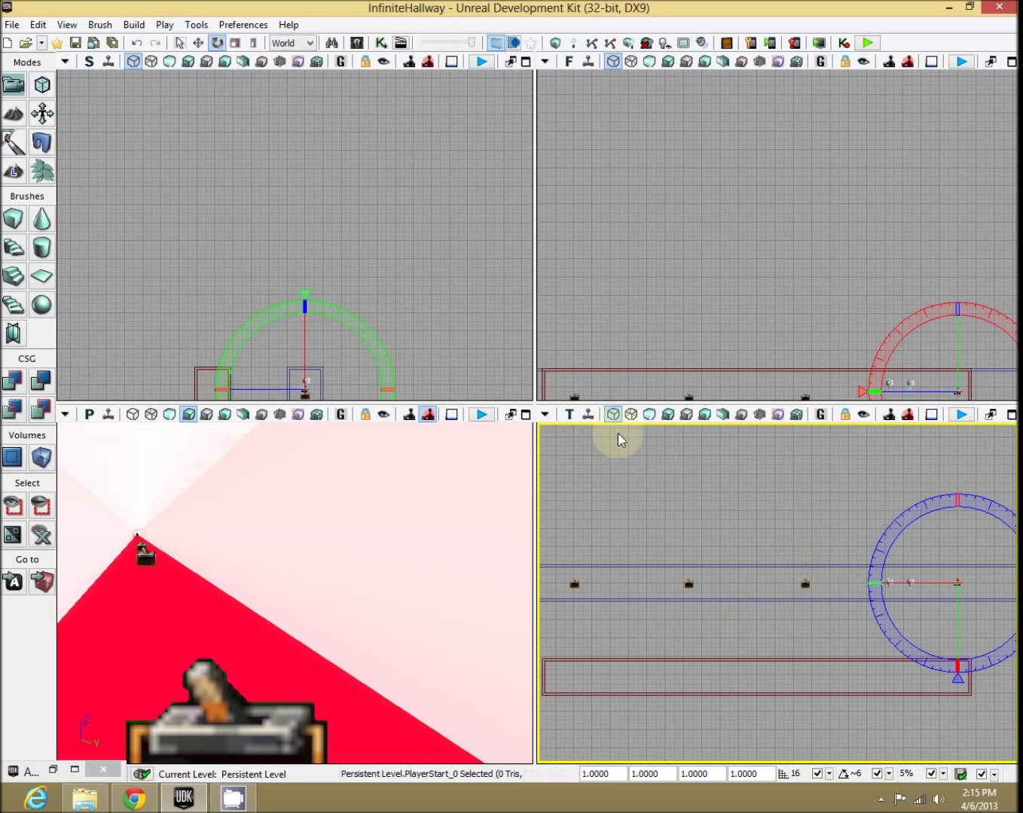
pyautogui.click(774, 386)
# Step: Select the long hallway brush around the triggers in the Top view, and clear the selection
pyautogui.moveTo(582, 496); pyautogui.dragTo(691, 509)
pyautogui.scroll(-3, 797, 622)
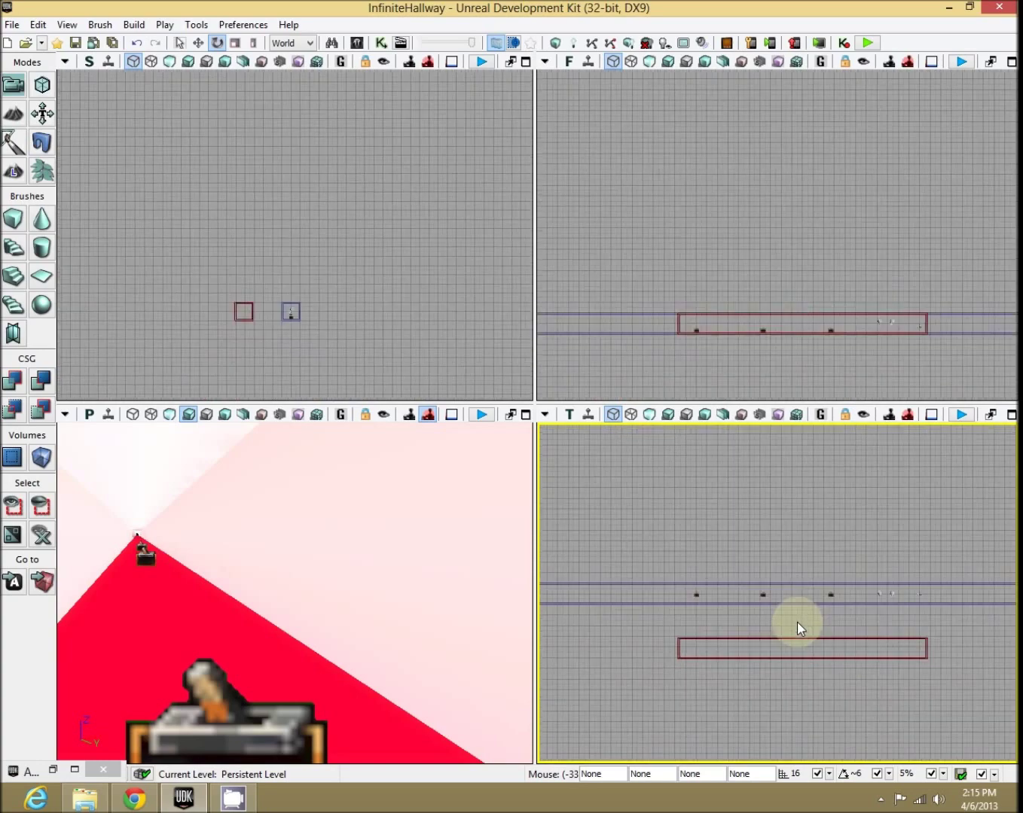
pyautogui.scroll(3, 776, 618)
pyautogui.click(738, 586)
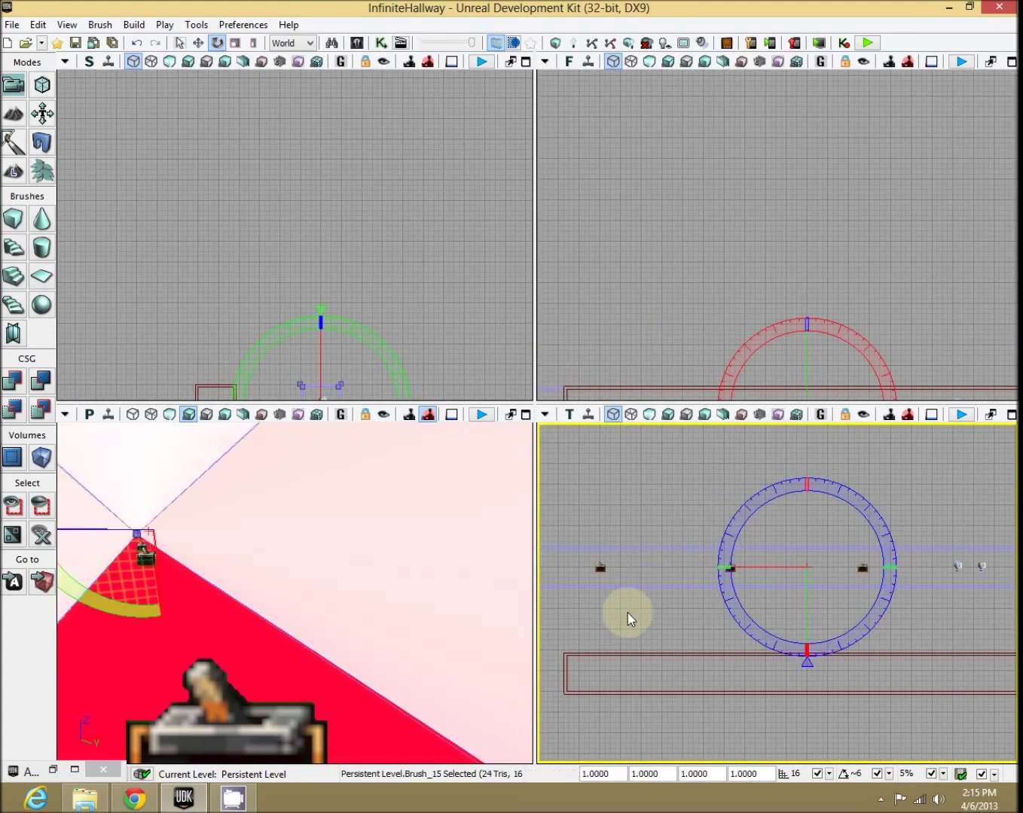
pyautogui.click(673, 623)
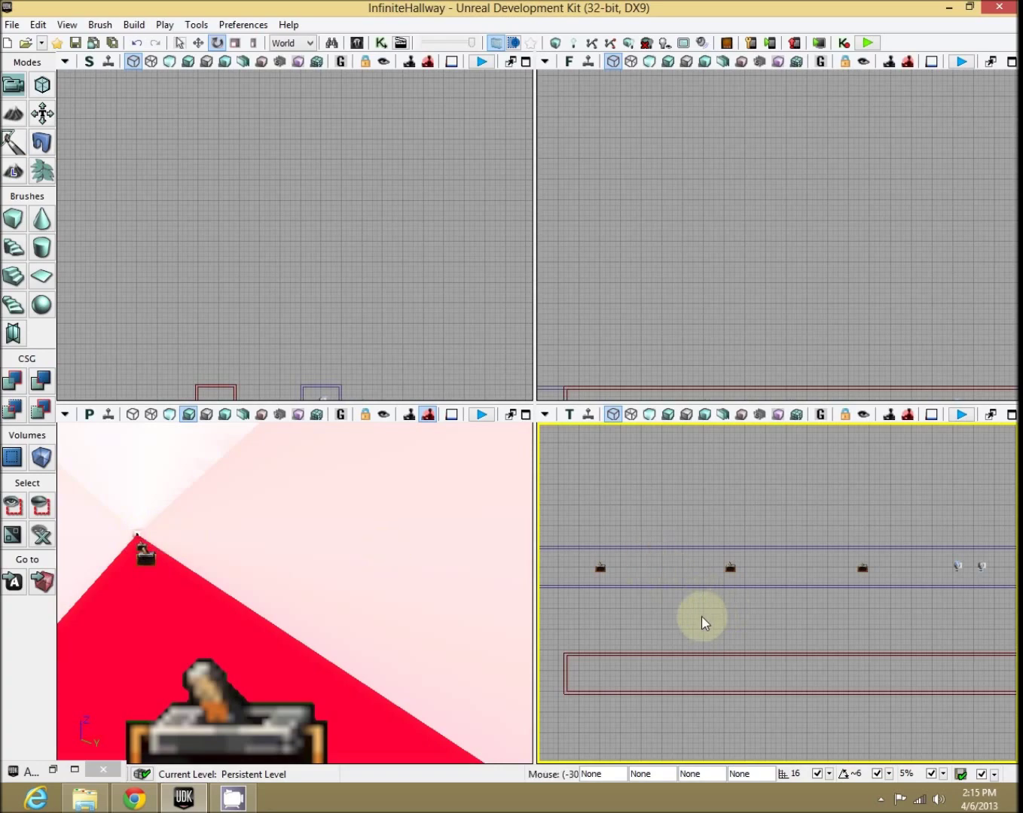
# Step: Measure the full length of the hallway brush in the Top view
pyautogui.moveTo(702, 615); pyautogui.dragTo(820, 619)
pyautogui.scroll(-3, 821, 619)
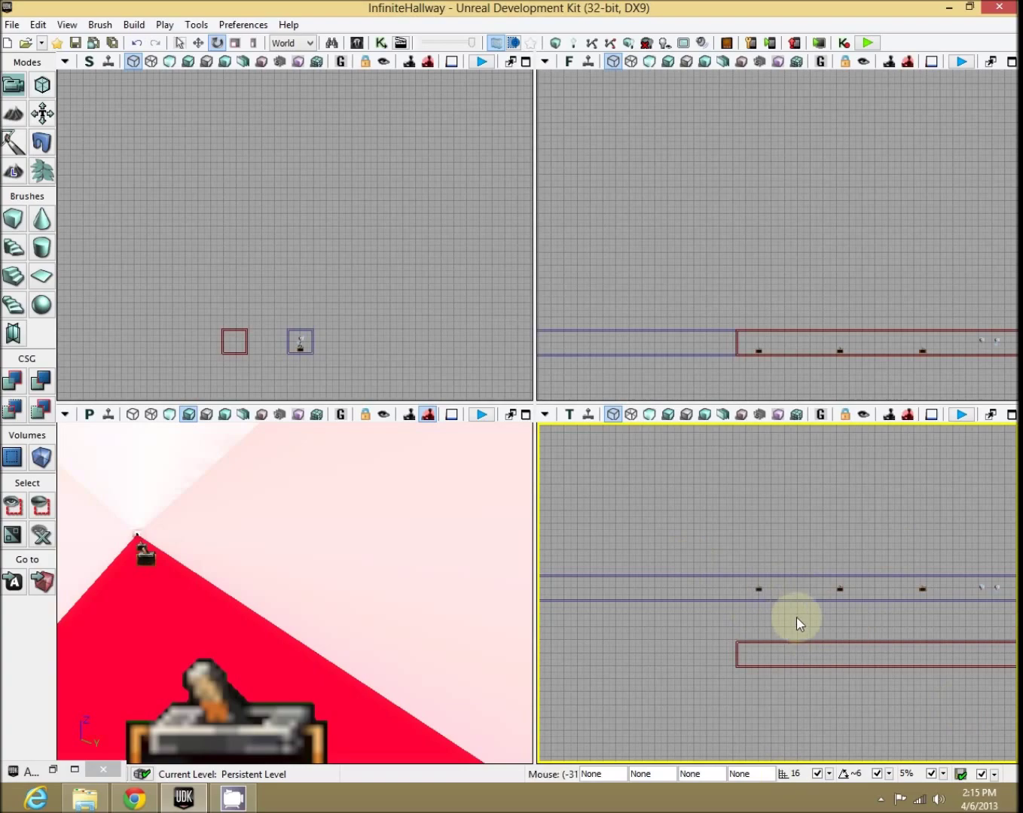
pyautogui.moveTo(824, 622); pyautogui.dragTo(770, 629)
pyautogui.scroll(-5, 770, 629)
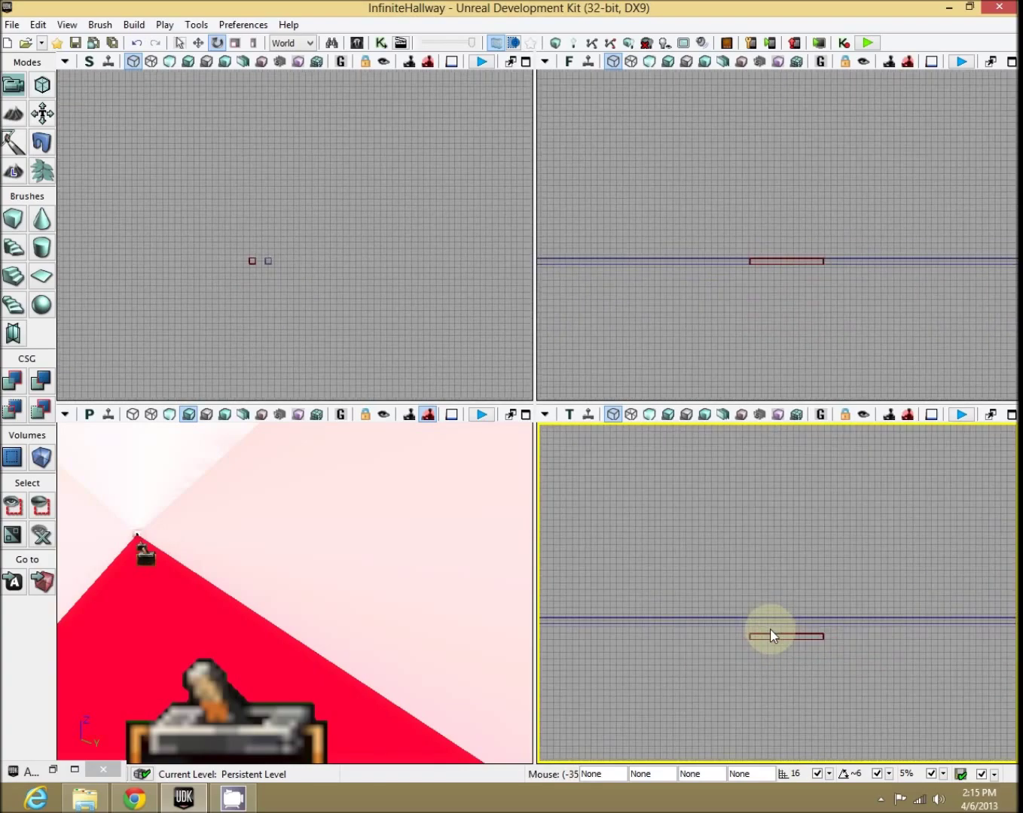
pyautogui.scroll(-2, 769, 629)
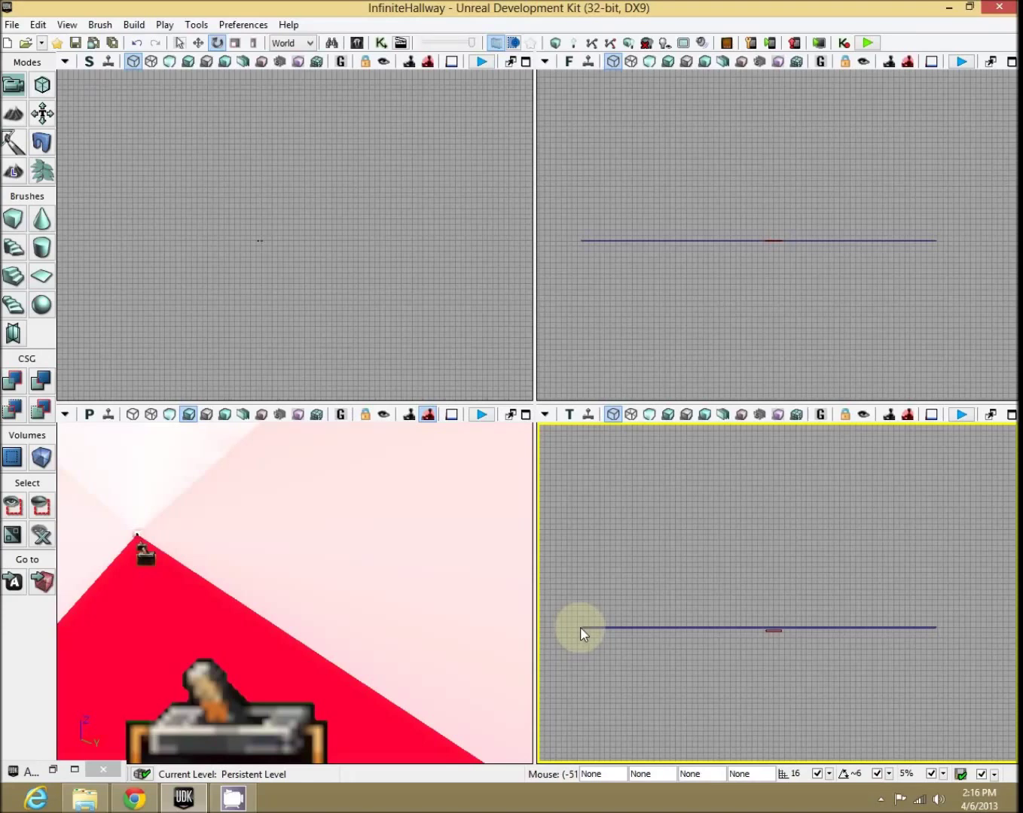
pyautogui.moveTo(581, 629); pyautogui.dragTo(624, 634, button='middle')
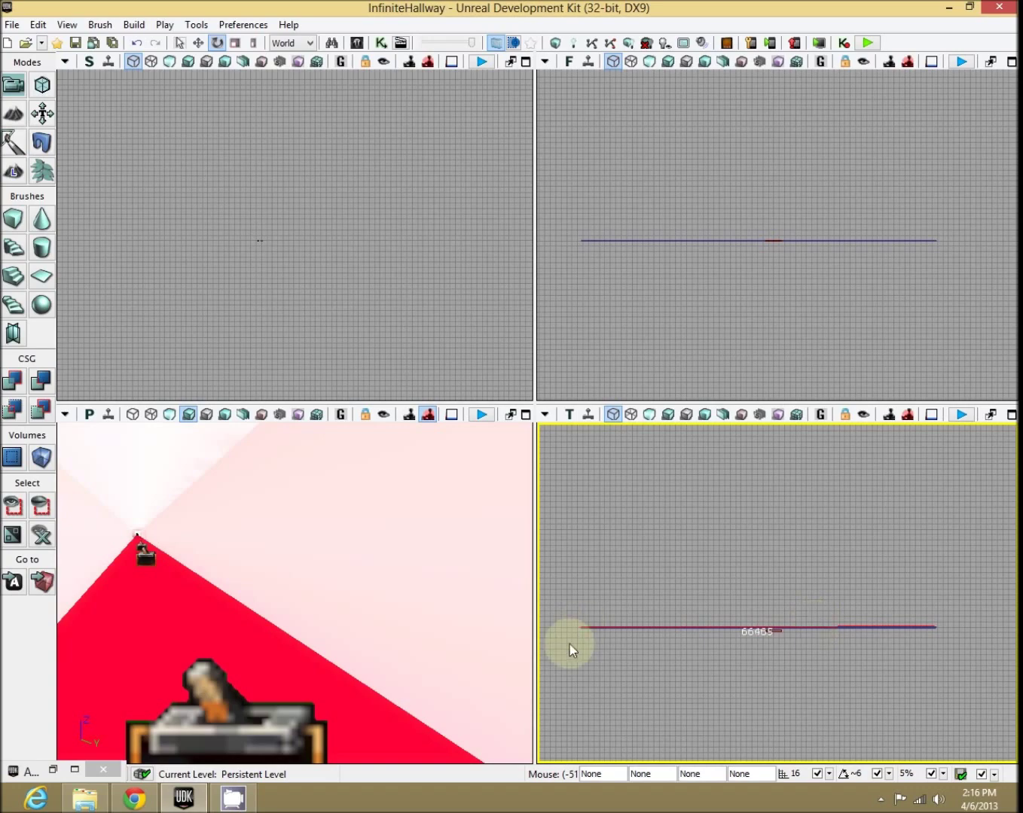
pyautogui.moveTo(731, 666); pyautogui.dragTo(811, 667, button='middle')
pyautogui.scroll(10, 752, 659)
pyautogui.scroll(2, 825, 626)
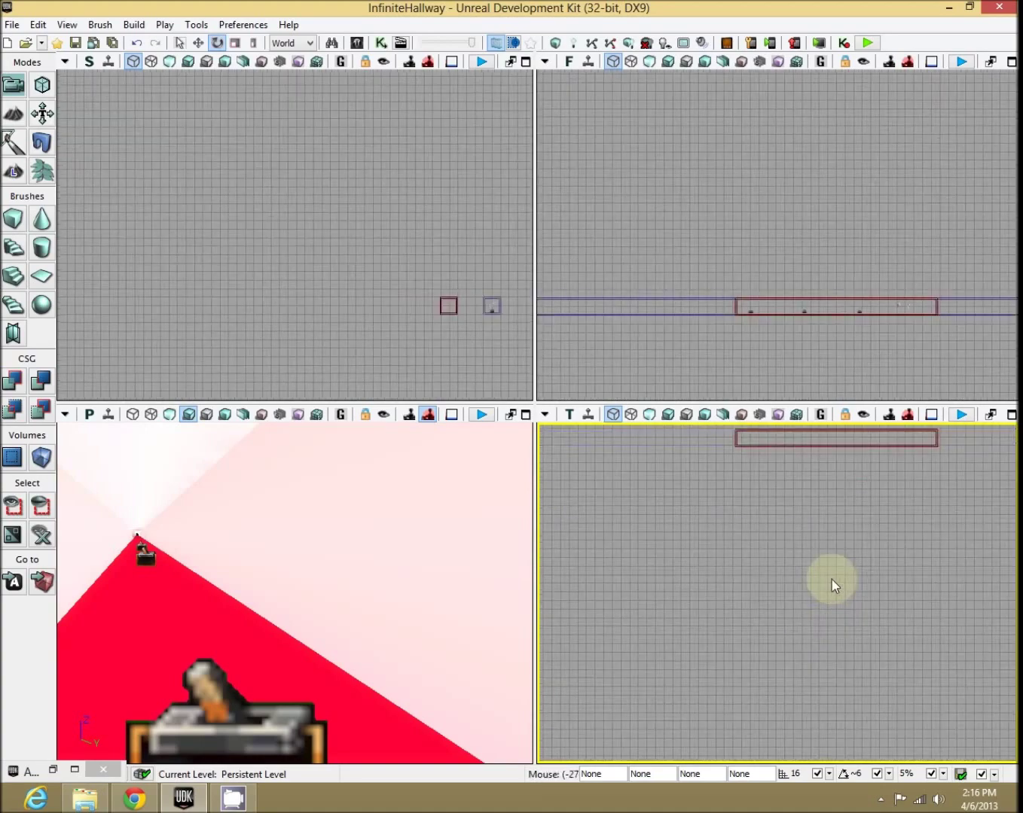
# Step: Examine the hallway and its triggers in the Top view and from inside in the Perspective view
pyautogui.moveTo(826, 503); pyautogui.dragTo(735, 698)
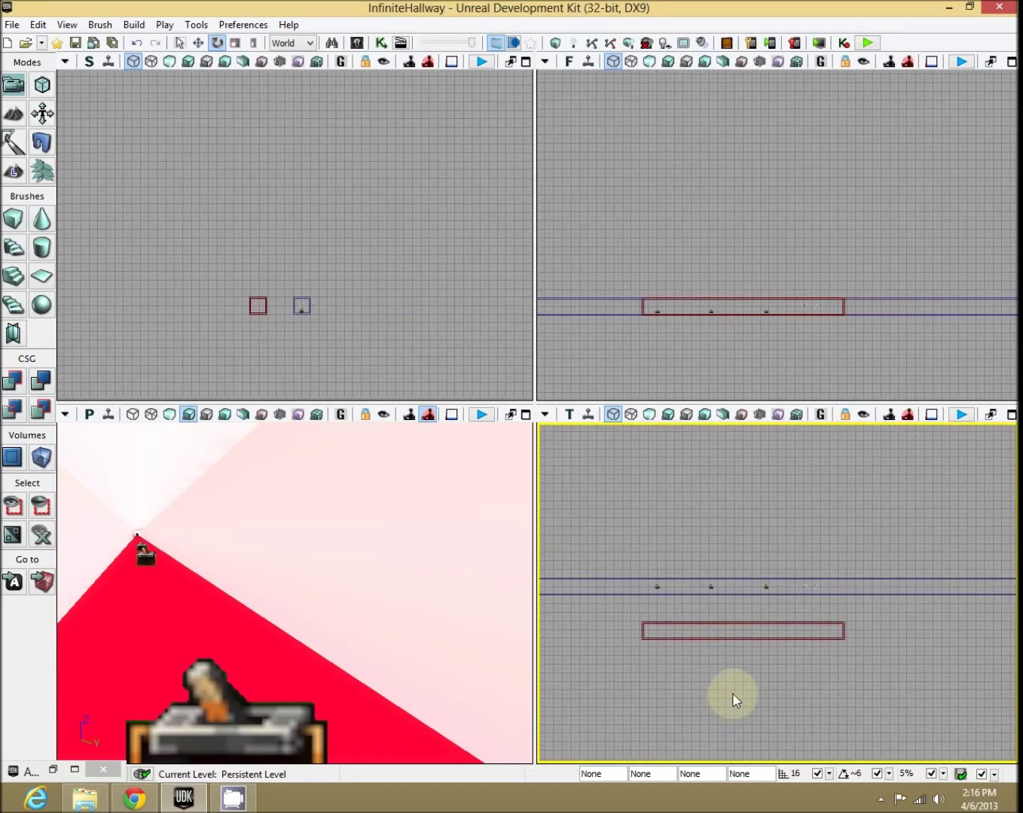
pyautogui.scroll(2, 737, 700)
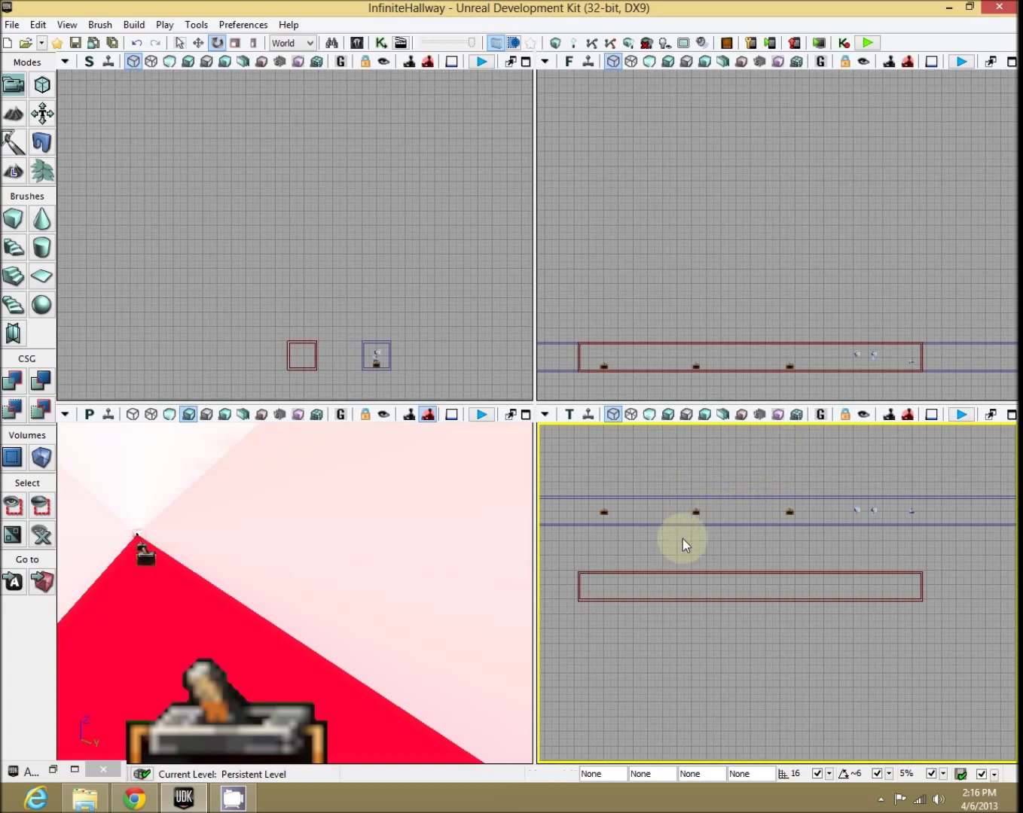
pyautogui.scroll(5, 710, 584)
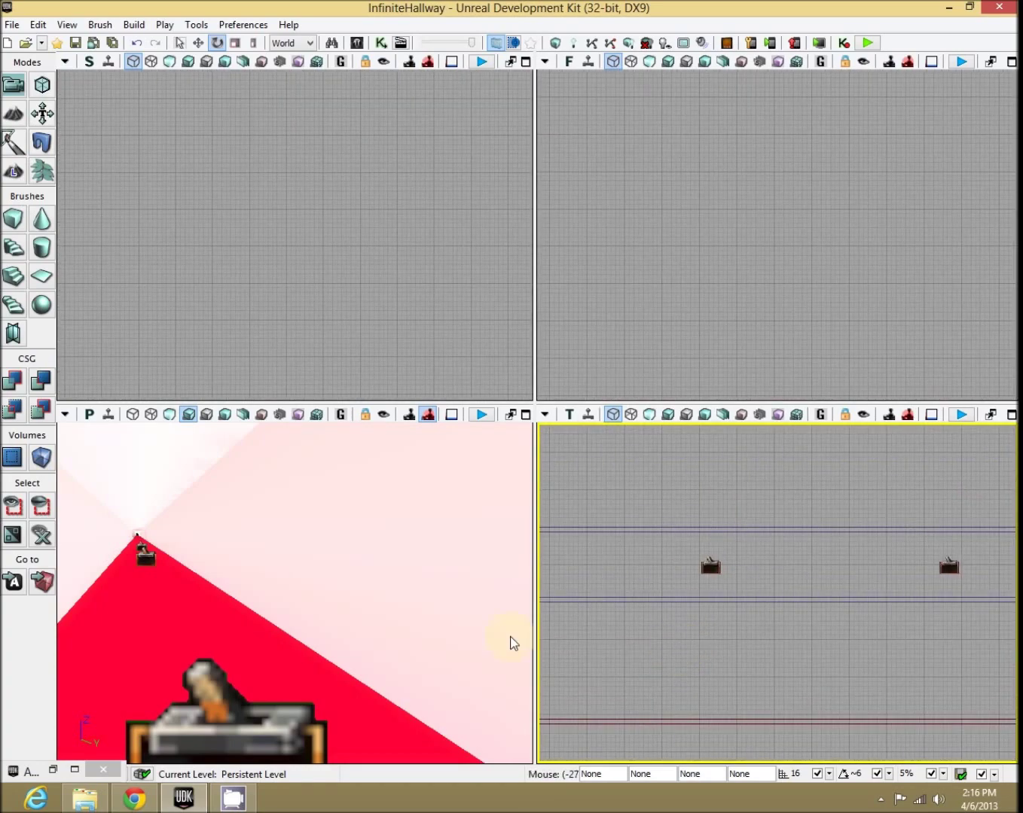
pyautogui.moveTo(413, 635); pyautogui.dragTo(400, 629)
pyautogui.moveTo(217, 570); pyautogui.dragTo(203, 642, button='right')
pyautogui.moveTo(326, 536); pyautogui.dragTo(280, 506, button='right')
pyautogui.moveTo(280, 510)
pyautogui.mouseDown()
pyautogui.moveTo(234, 448)
pyautogui.moveTo(119, 463)
pyautogui.moveTo(140, 457)
pyautogui.moveTo(226, 602)
pyautogui.moveTo(531, 737)
pyautogui.moveTo(530, 694)
pyautogui.moveTo(493, 684)
pyautogui.moveTo(60, 701)
pyautogui.moveTo(61, 649)
pyautogui.moveTo(66, 734)
pyautogui.moveTo(59, 570)
pyautogui.moveTo(532, 649)
pyautogui.moveTo(473, 616)
pyautogui.moveTo(512, 635)
pyautogui.moveTo(497, 642)
pyautogui.moveTo(506, 642)
pyautogui.moveTo(531, 622)
pyautogui.moveTo(531, 580)
pyautogui.moveTo(468, 624)
pyautogui.moveTo(388, 659)
pyautogui.moveTo(239, 680)
pyautogui.moveTo(237, 642)
pyautogui.moveTo(462, 466)
pyautogui.moveTo(532, 529)
pyautogui.moveTo(531, 573)
pyautogui.mouseUp()
pyautogui.moveTo(958, 686); pyautogui.dragTo(646, 607)
pyautogui.scroll(-5, 842, 668)
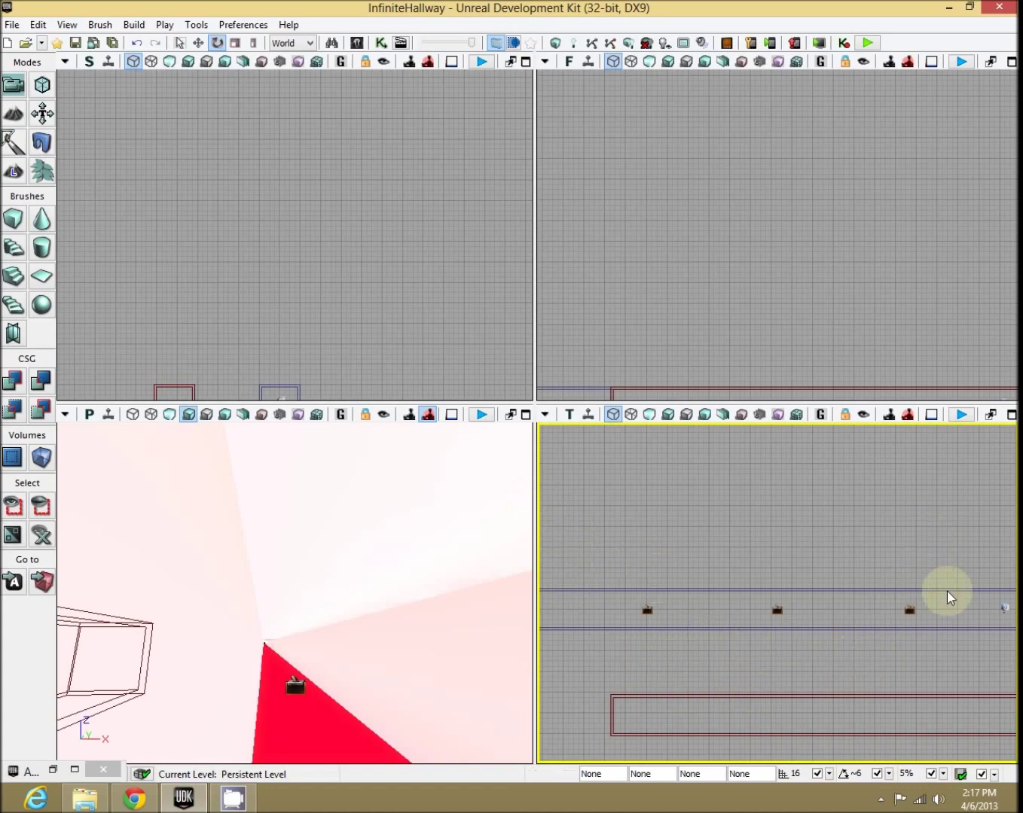
pyautogui.moveTo(749, 696)
pyautogui.mouseDown()
pyautogui.moveTo(725, 701)
pyautogui.moveTo(732, 690)
pyautogui.mouseUp()
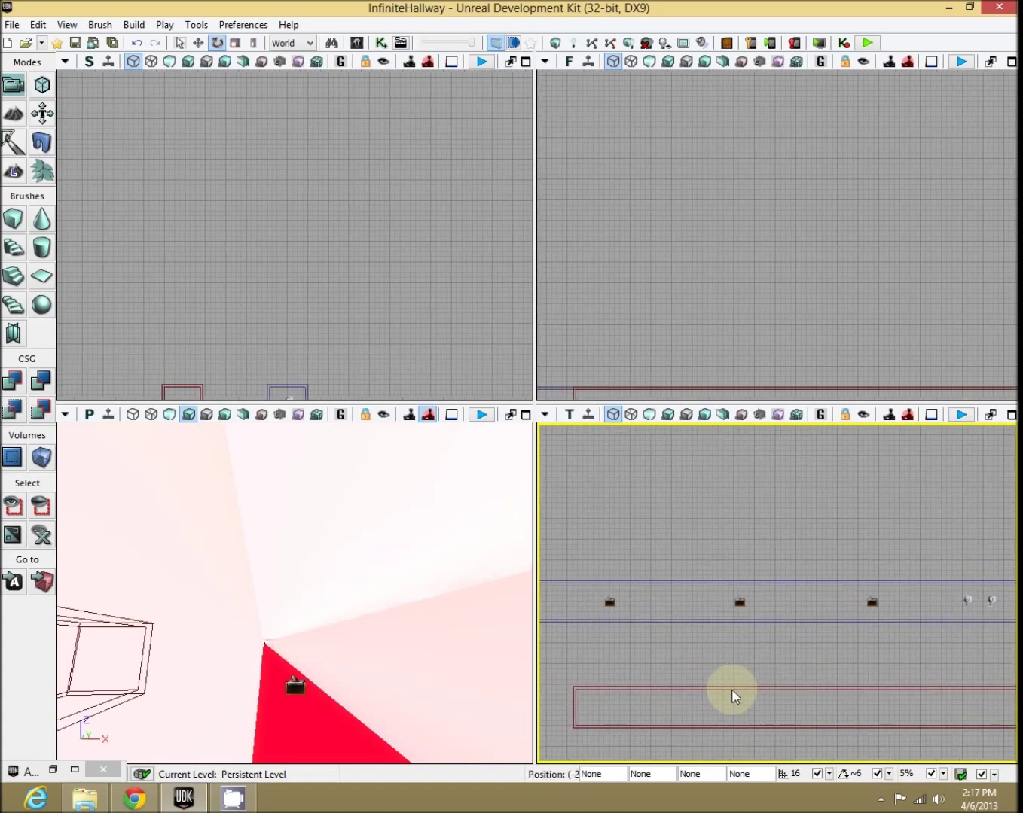
# Step: Select the two outer triggers and the middle trigger one after another, and clear the selection
pyautogui.click(873, 603)
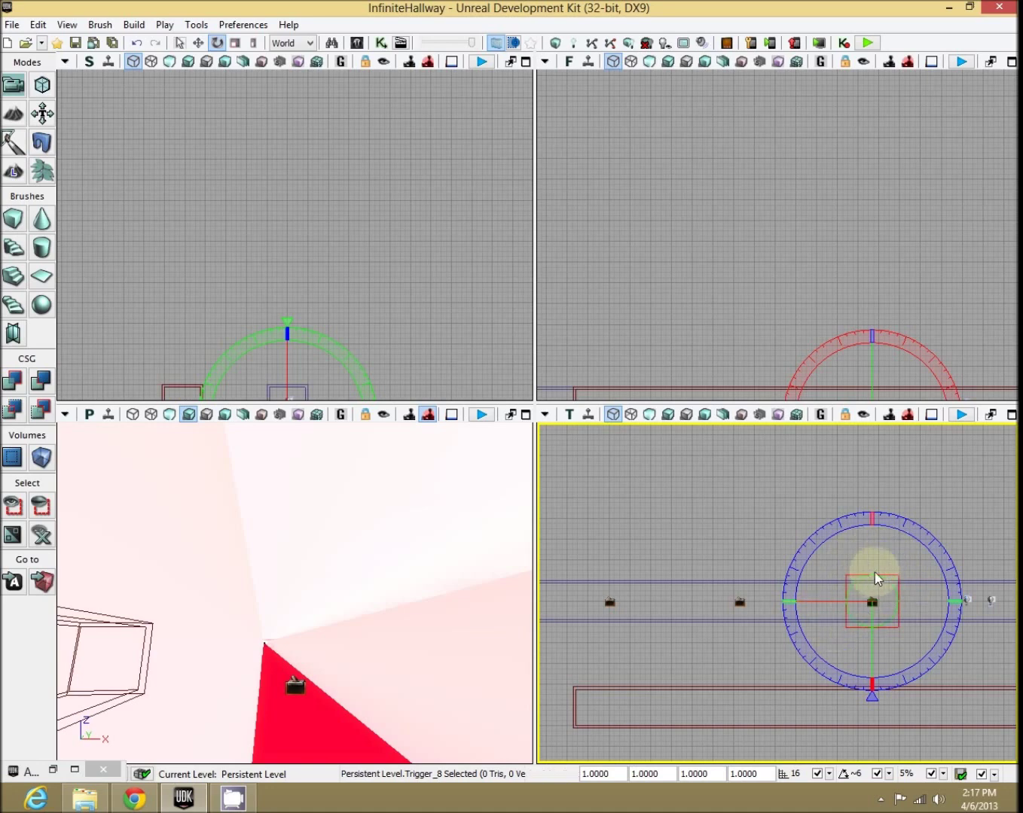
pyautogui.click(610, 602)
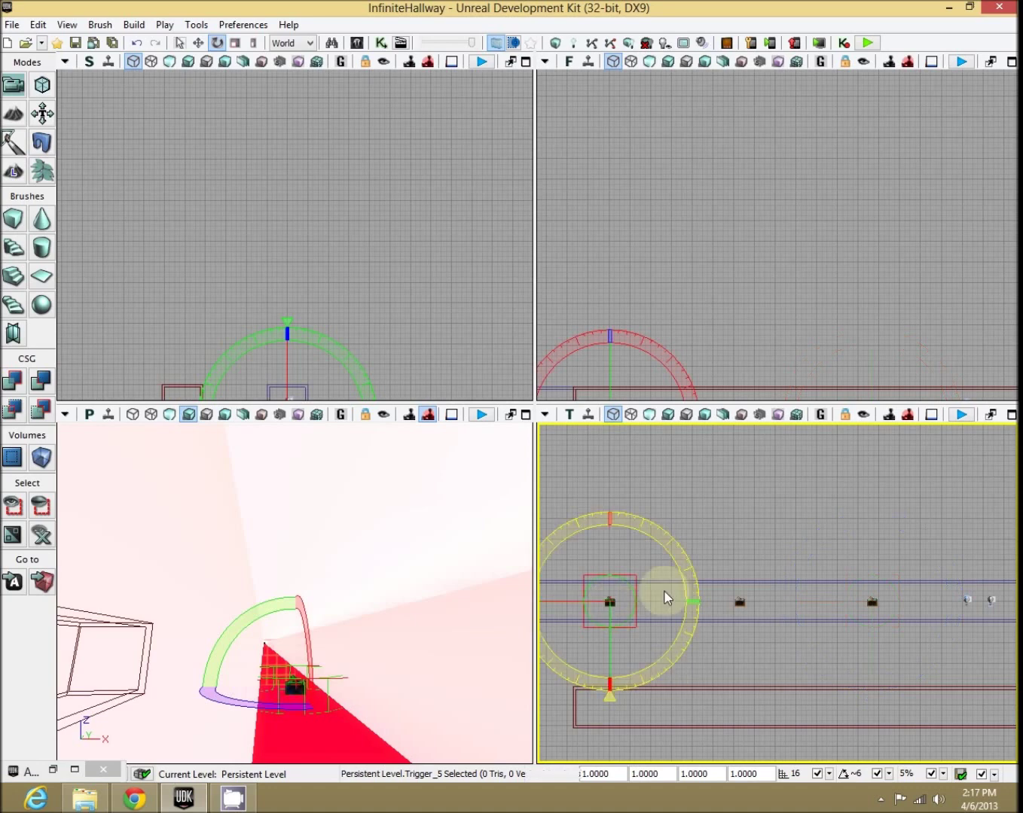
pyautogui.click(741, 604)
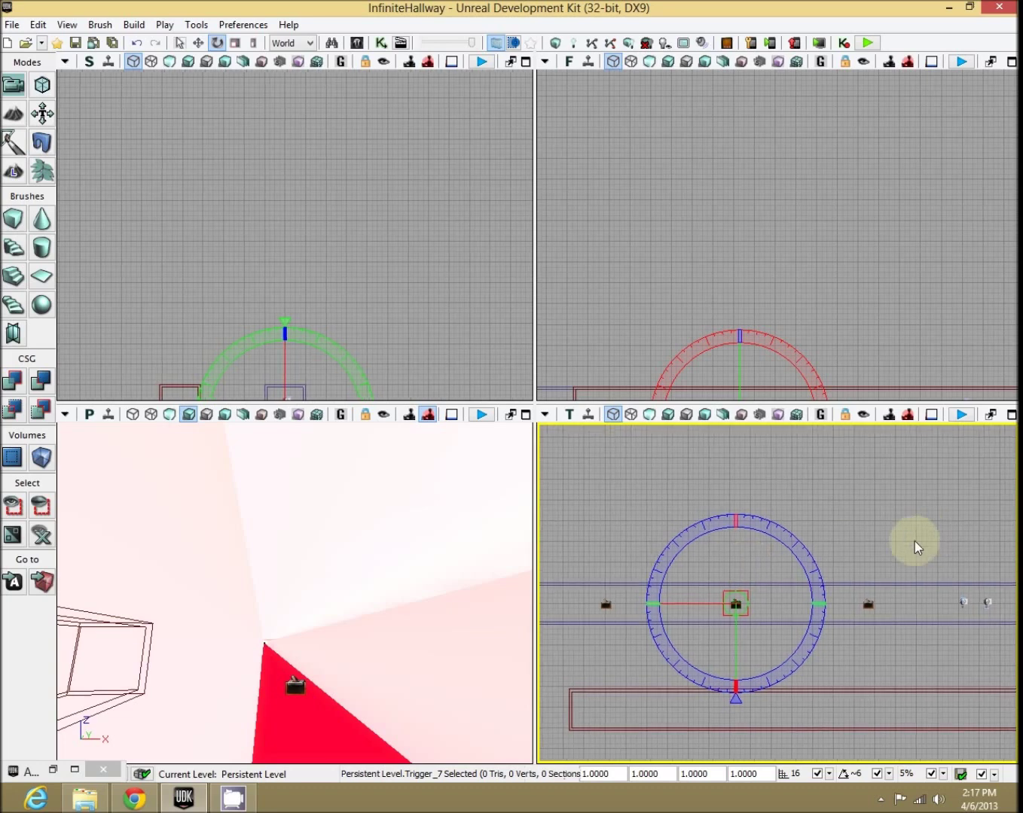
pyautogui.click(885, 570)
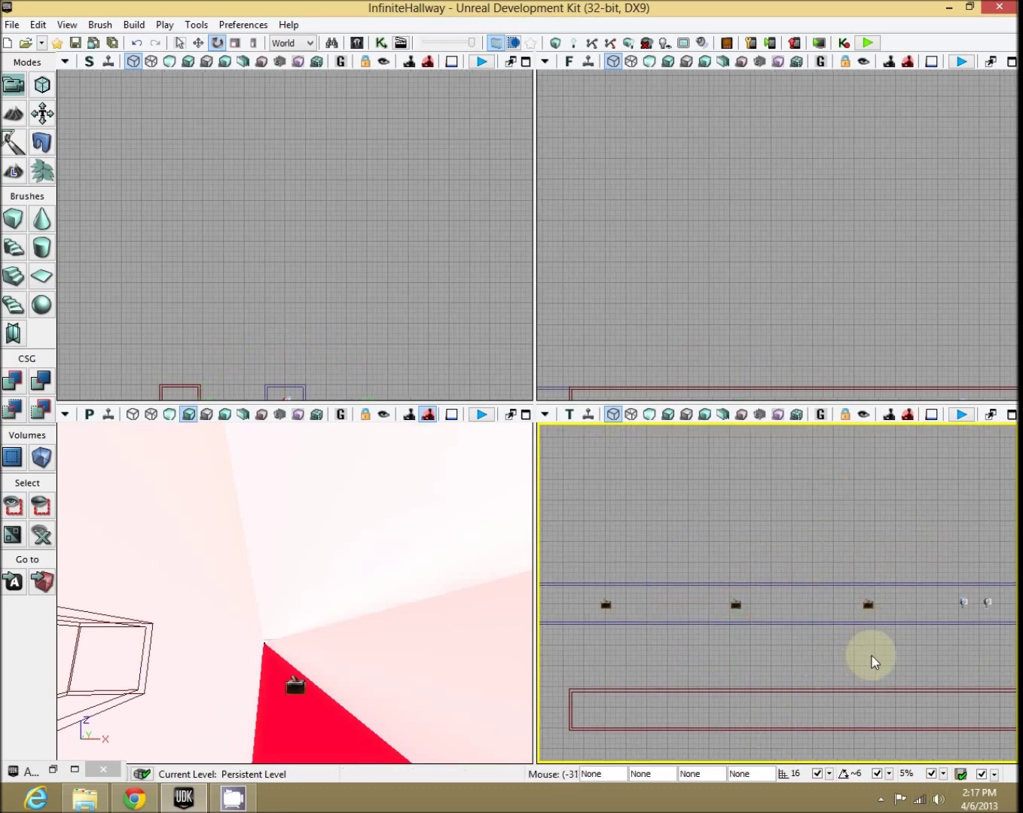
# Step: Open Kismet at the trigger touch events and move its window aside to uncover the level's Top view
pyautogui.click(380, 43)
pyautogui.moveTo(374, 388); pyautogui.dragTo(554, 434)
pyautogui.scroll(2, 555, 433)
pyautogui.click(326, 350)
pyautogui.scroll(2, 378, 357)
pyautogui.moveTo(387, 353); pyautogui.dragTo(560, 419)
pyautogui.click(450, 467)
pyautogui.click(520, 418)
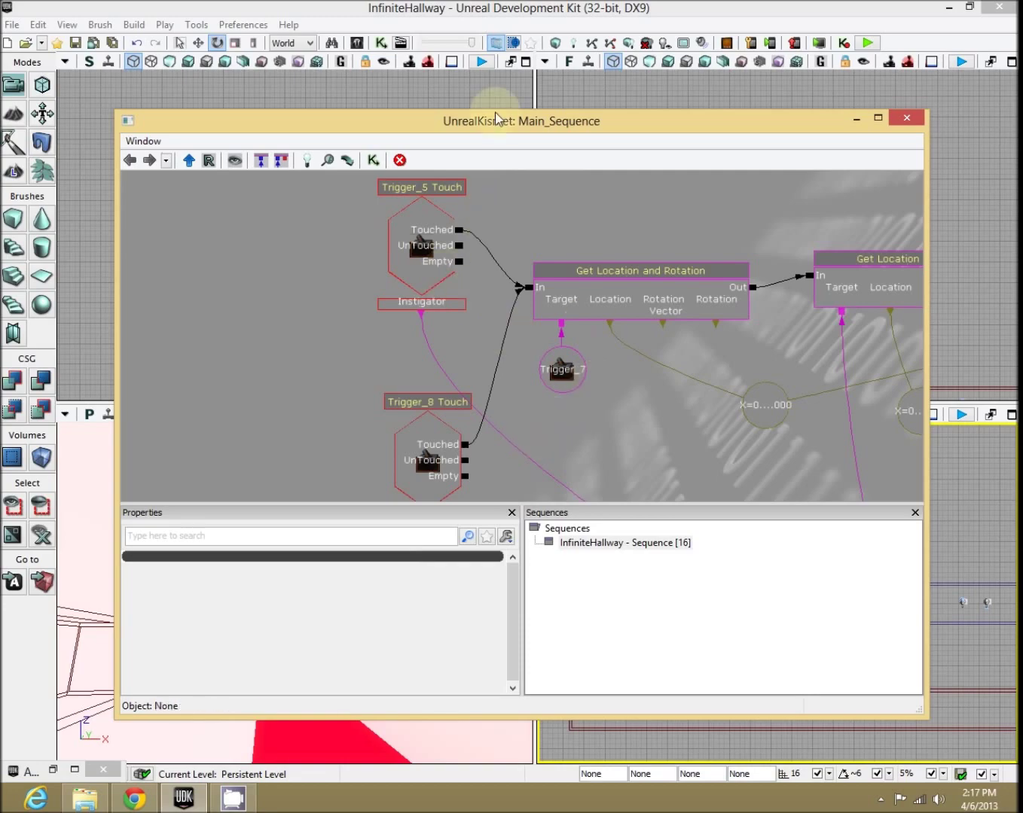
pyautogui.moveTo(518, 125); pyautogui.dragTo(322, 176)
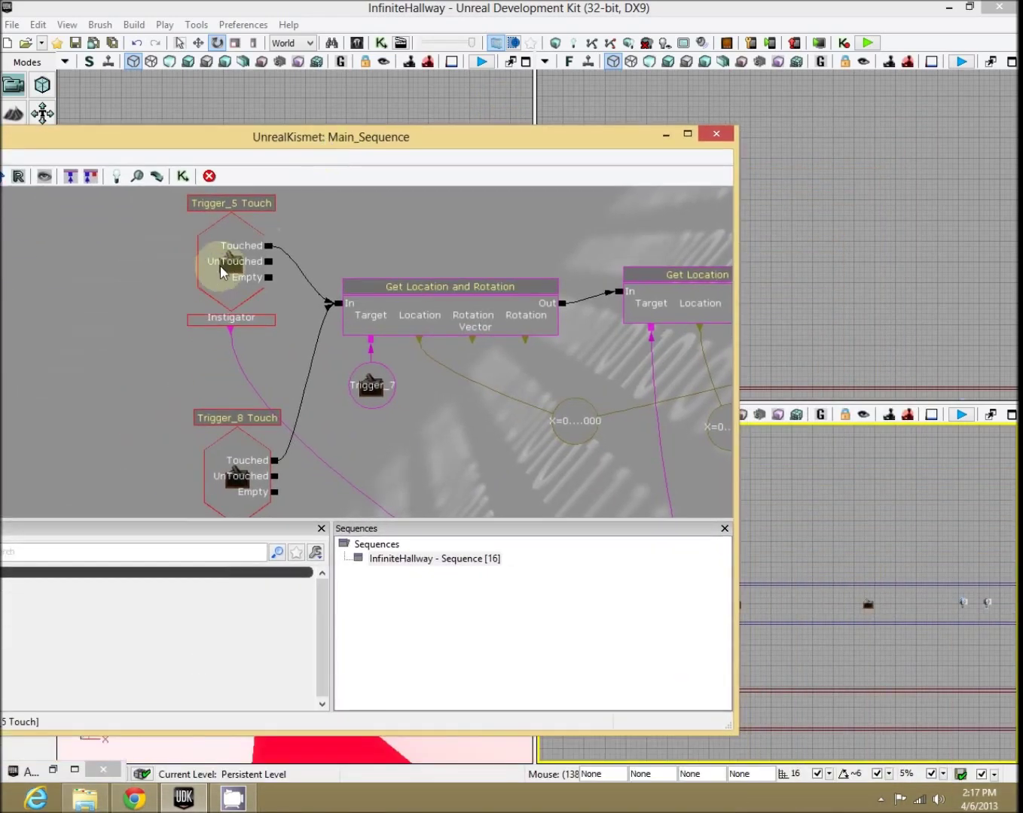
# Step: Locate Trigger_5 and Trigger_8 in the level from their Touch events, keeping the Top view uncovered
pyautogui.click(222, 268)
pyautogui.rightClick(221, 268)
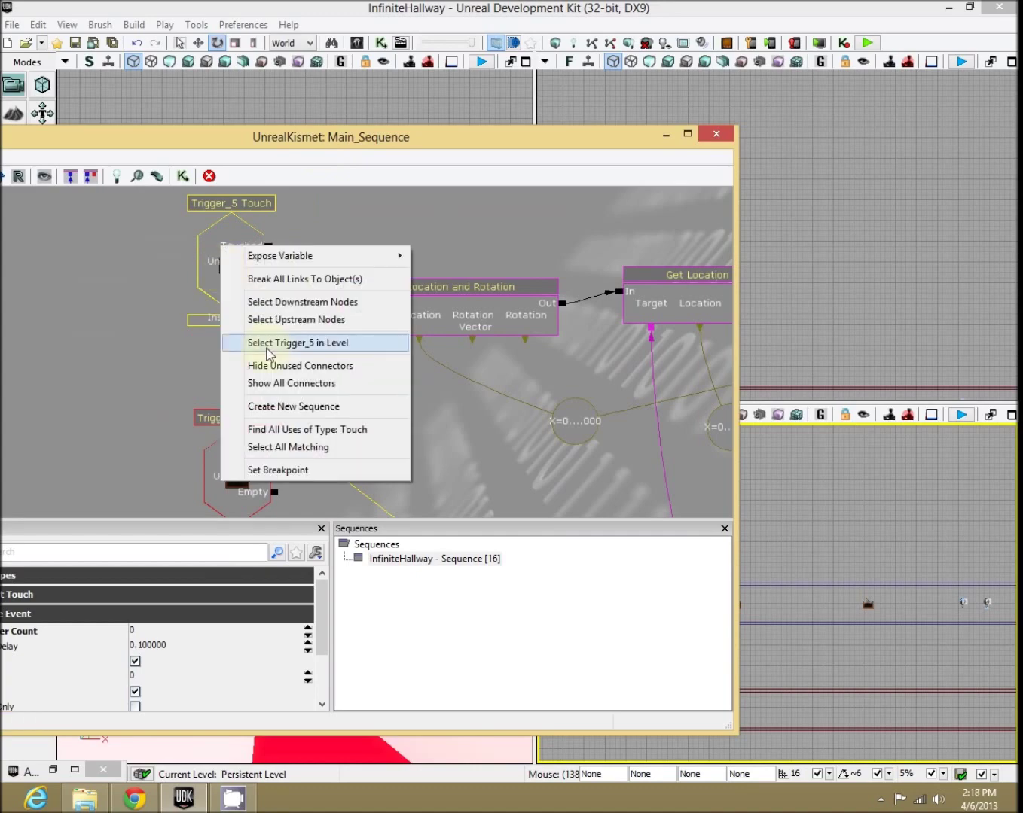
pyautogui.click(268, 354)
pyautogui.moveTo(598, 151); pyautogui.dragTo(416, 165)
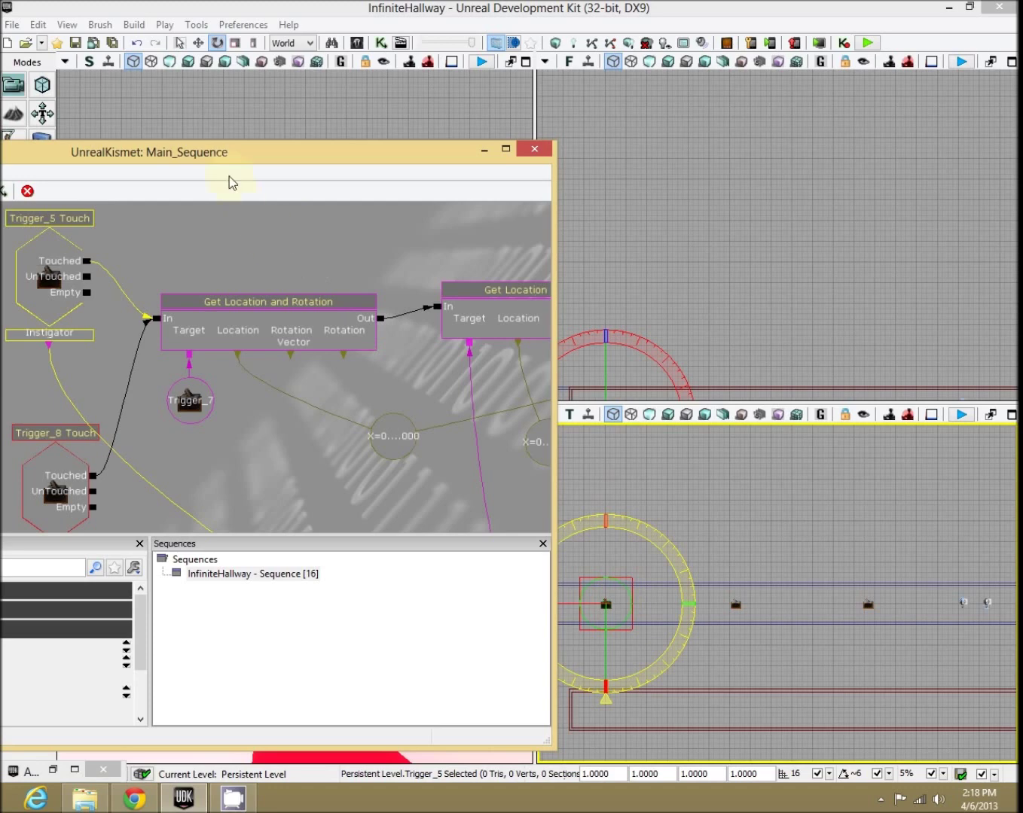
pyautogui.rightClick(66, 462)
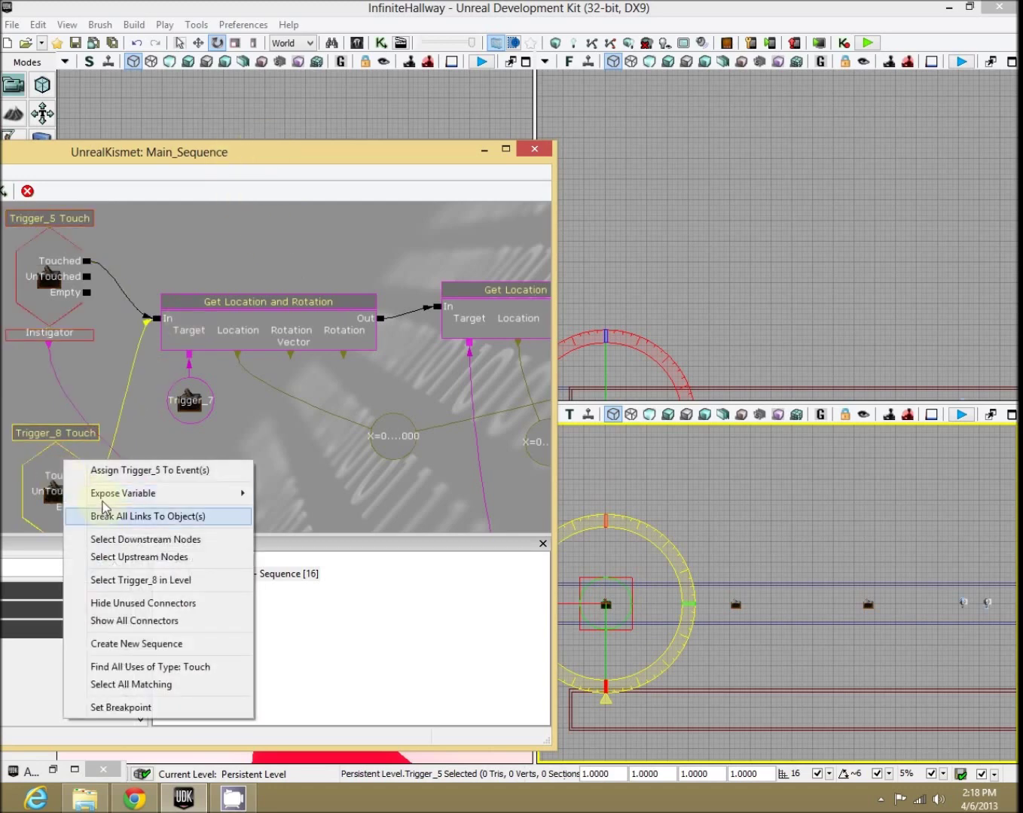
pyautogui.click(151, 581)
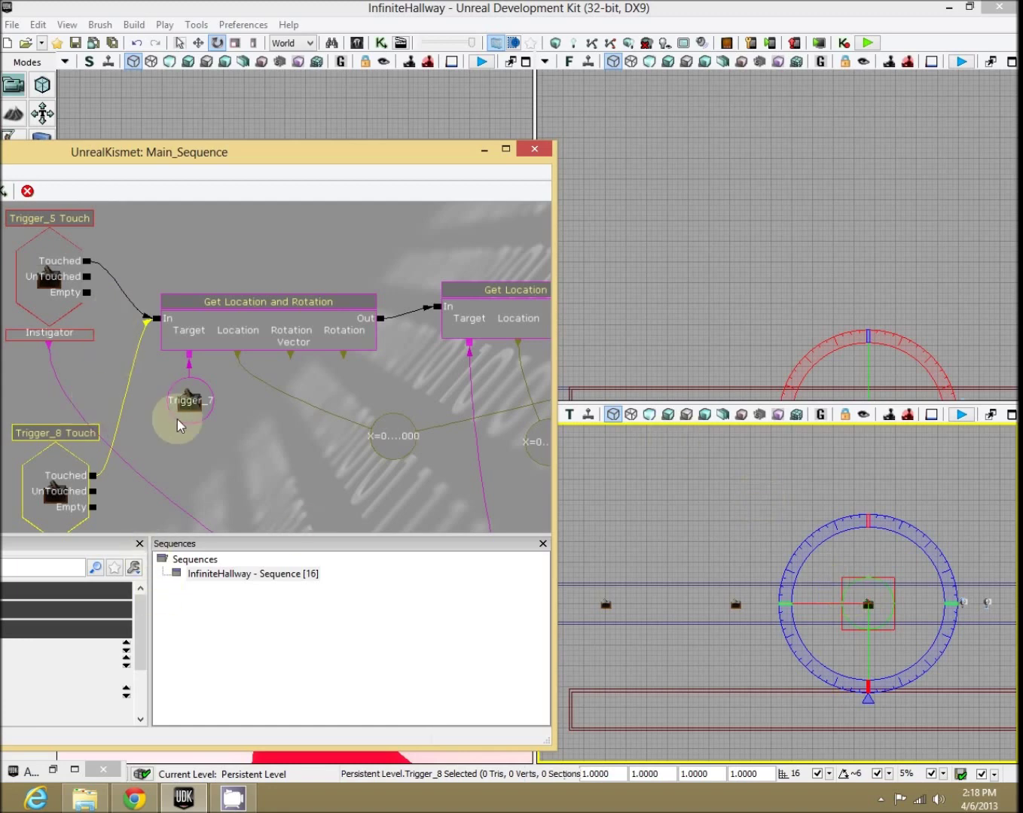
# Step: Examine the Kismet chain from the trigger touch events through the location and vector component nodes to Set Actor Location
pyautogui.moveTo(188, 460); pyautogui.dragTo(212, 445)
pyautogui.scroll(-1, 211, 443)
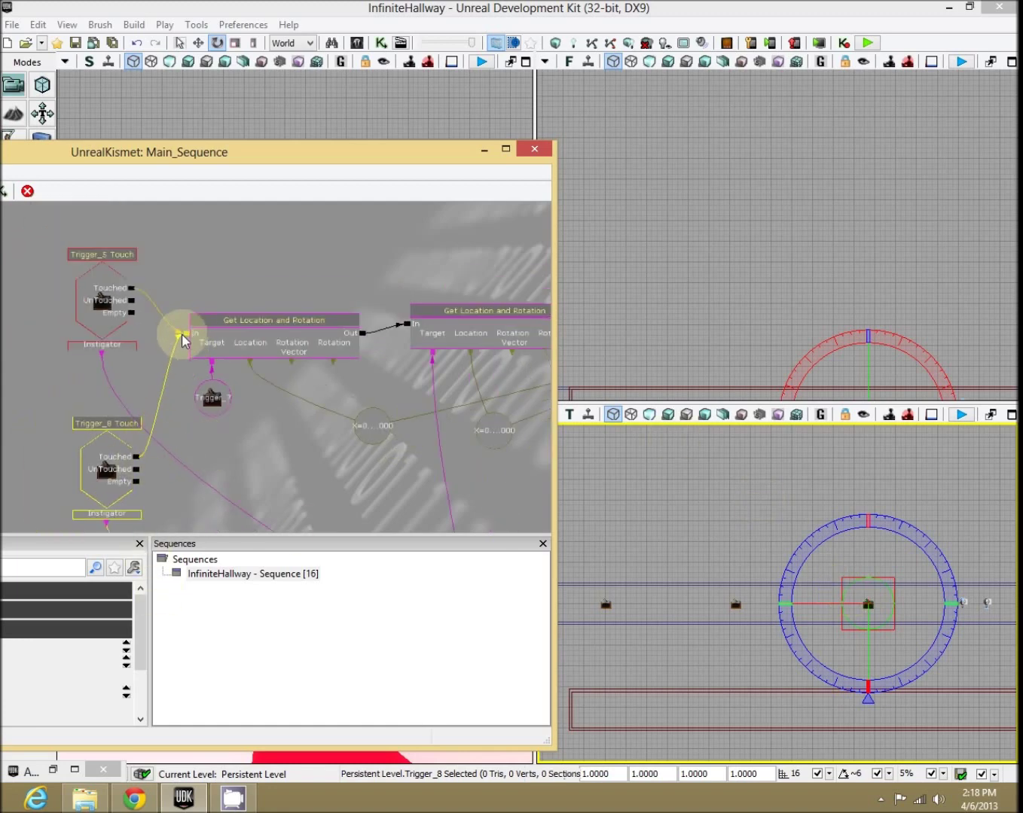
pyautogui.moveTo(305, 499); pyautogui.dragTo(401, 516)
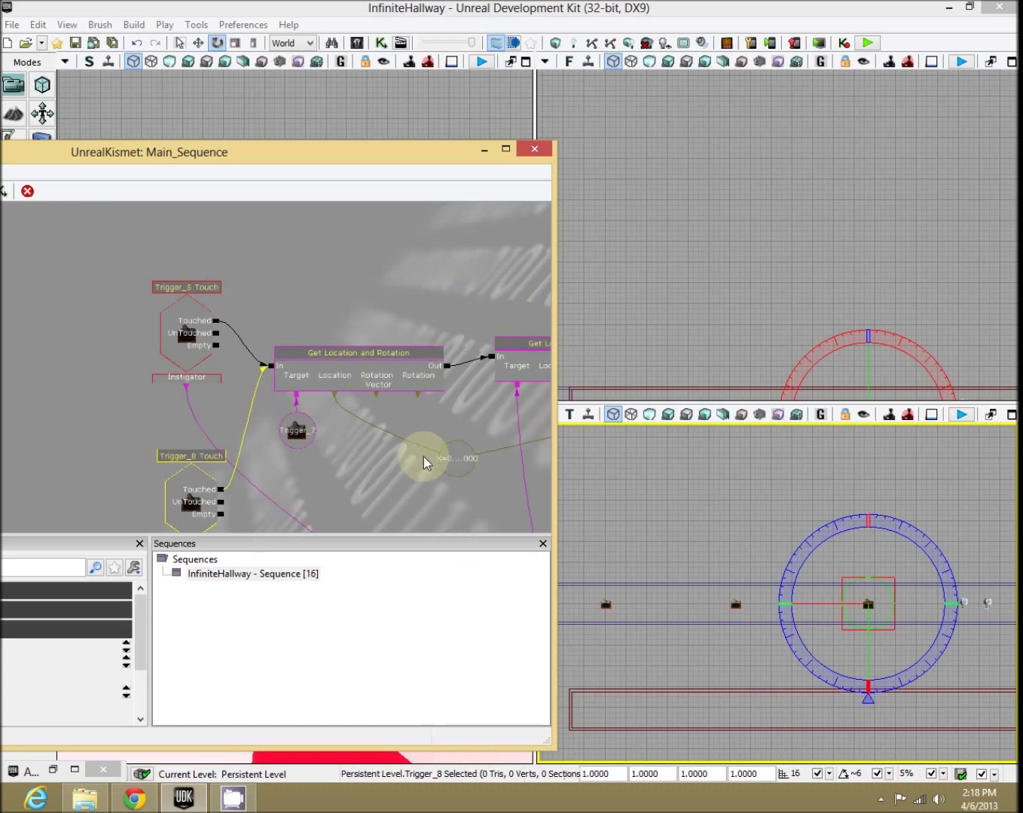
pyautogui.moveTo(474, 418); pyautogui.dragTo(116, 421)
pyautogui.scroll(-2, 112, 425)
pyautogui.scroll(-3, 118, 423)
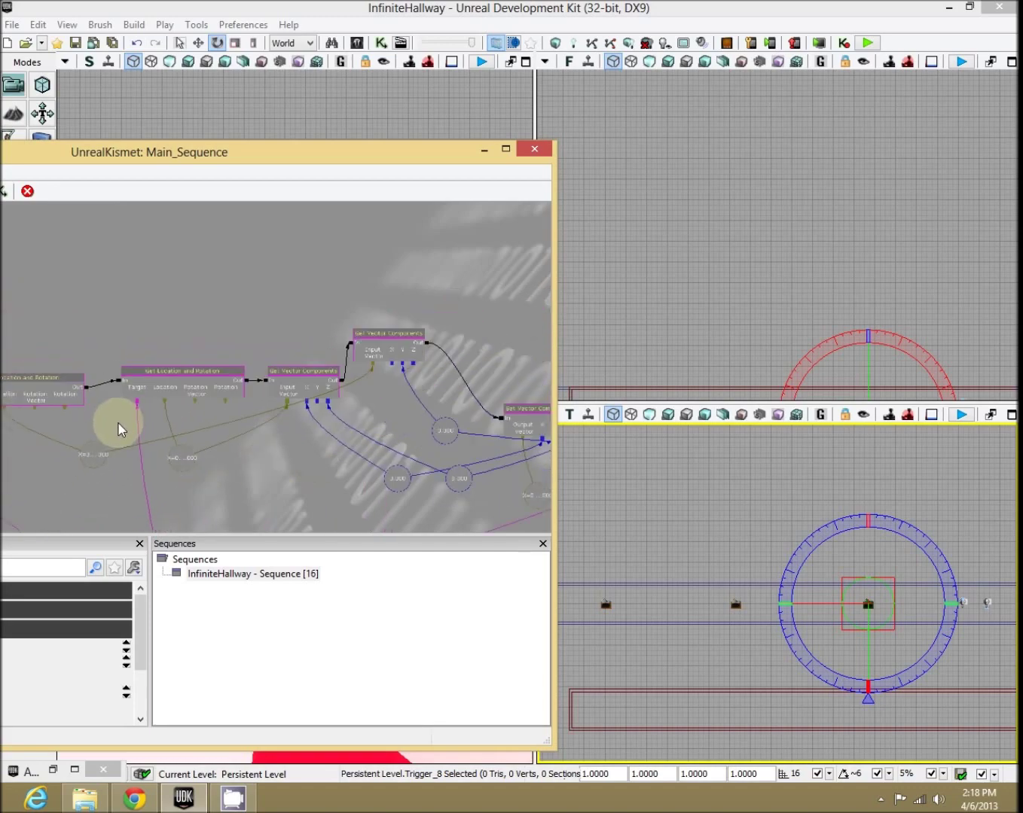
pyautogui.moveTo(249, 455)
pyautogui.mouseDown()
pyautogui.moveTo(207, 481)
pyautogui.moveTo(442, 460)
pyautogui.moveTo(213, 463)
pyautogui.moveTo(262, 447)
pyautogui.moveTo(241, 473)
pyautogui.mouseUp()
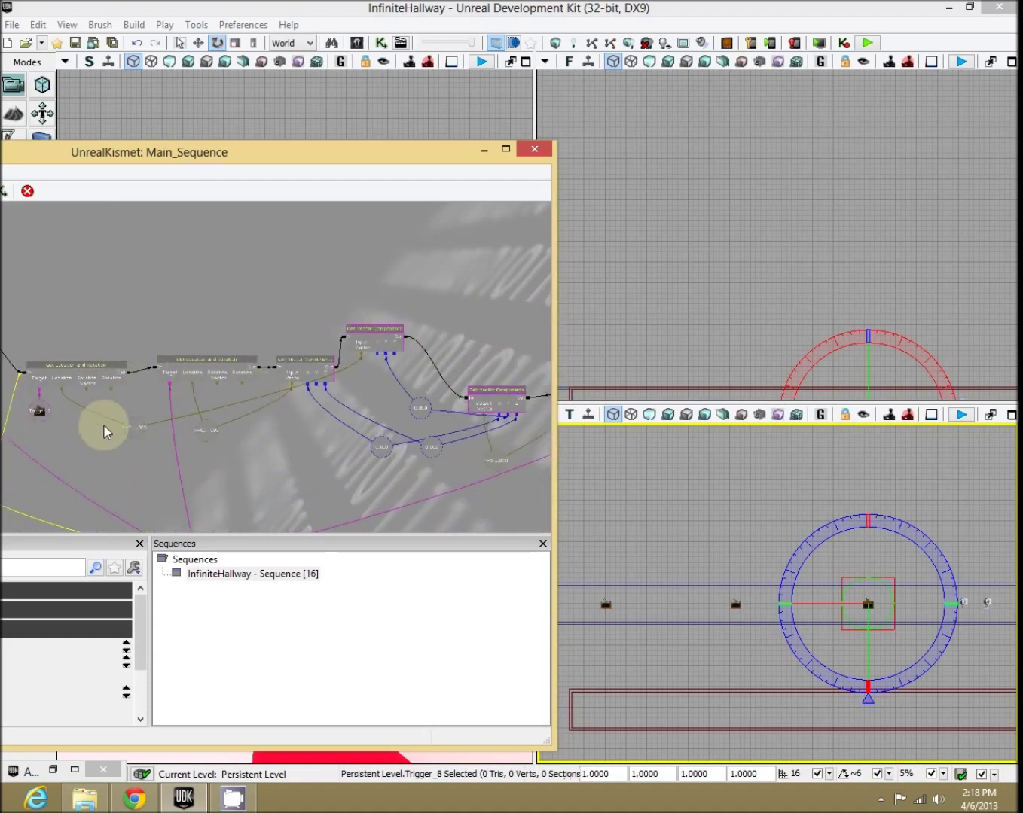
pyautogui.moveTo(104, 425); pyautogui.dragTo(269, 416)
pyautogui.scroll(5, 269, 417)
pyautogui.moveTo(351, 364); pyautogui.dragTo(434, 380)
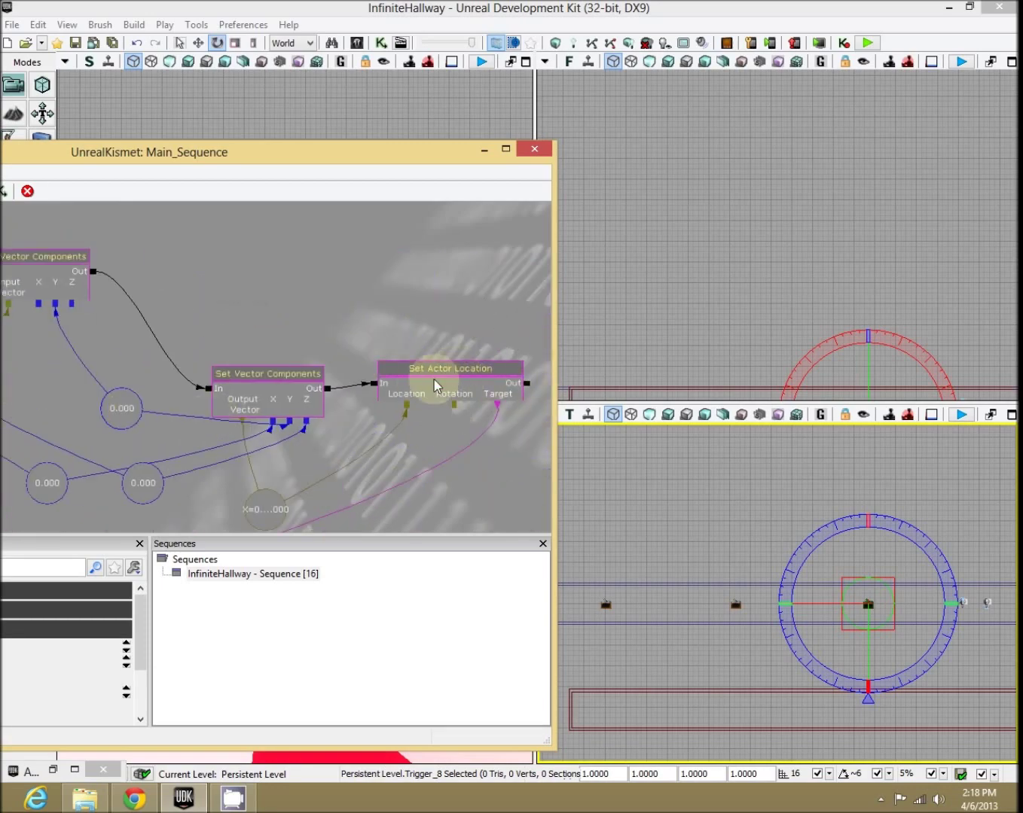
pyautogui.moveTo(241, 343); pyautogui.dragTo(423, 373)
pyautogui.moveTo(331, 472); pyautogui.dragTo(365, 479)
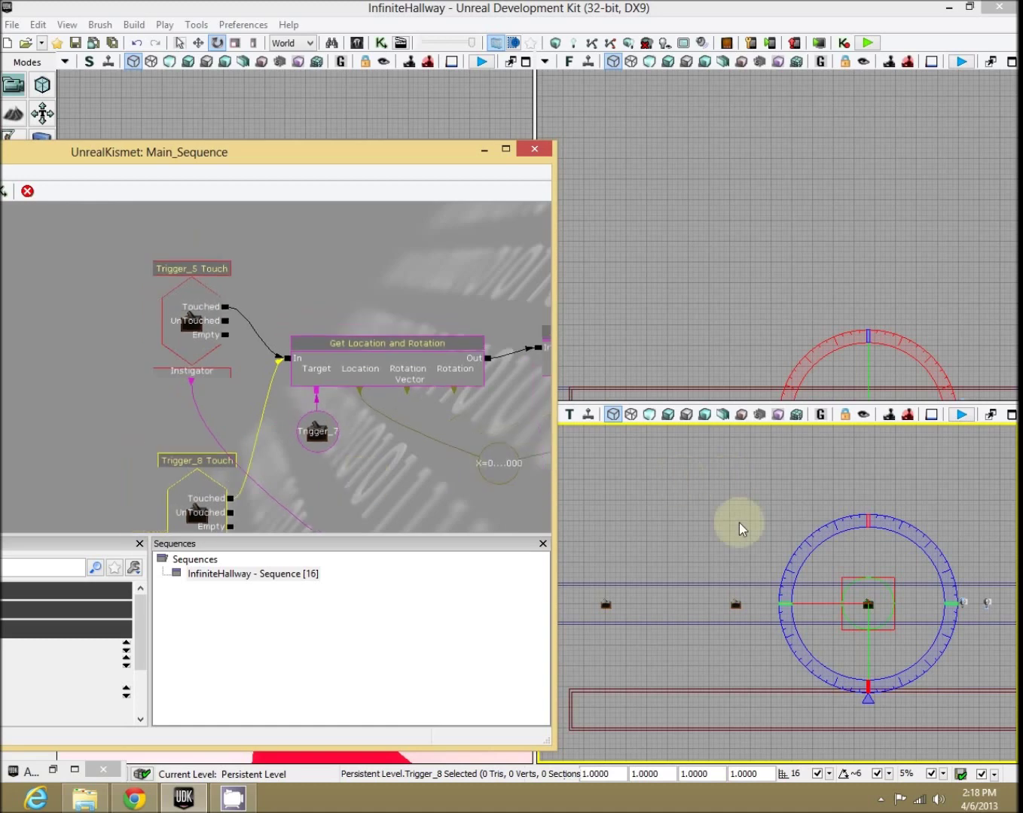
# Step: Inspect the first Get Location and Rotation node and the Trigger_7 variable linked to its Target
pyautogui.moveTo(240, 430); pyautogui.dragTo(138, 410)
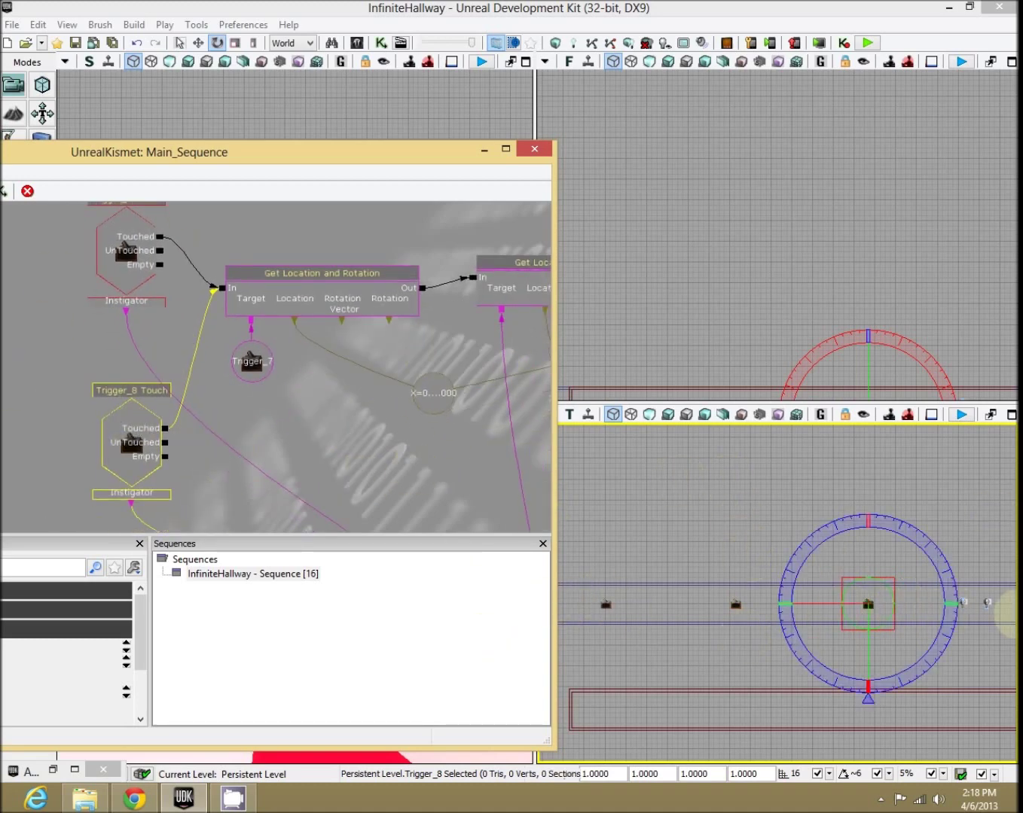
pyautogui.click(229, 292)
pyautogui.click(308, 291)
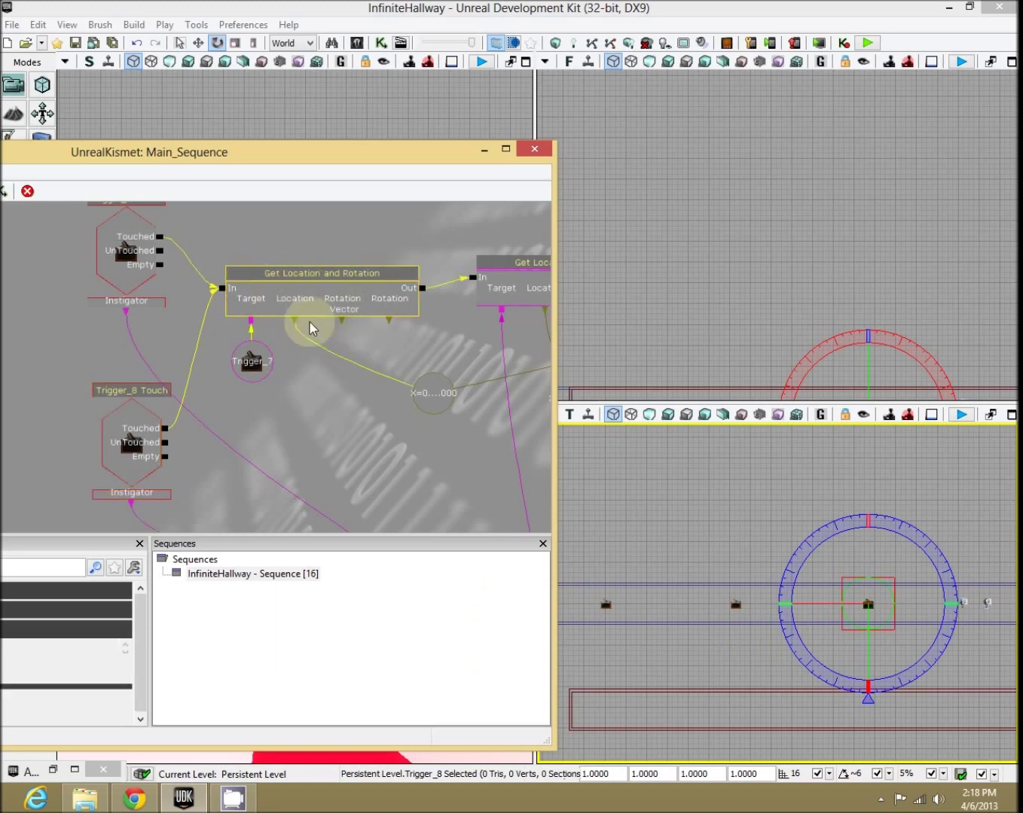
pyautogui.click(247, 366)
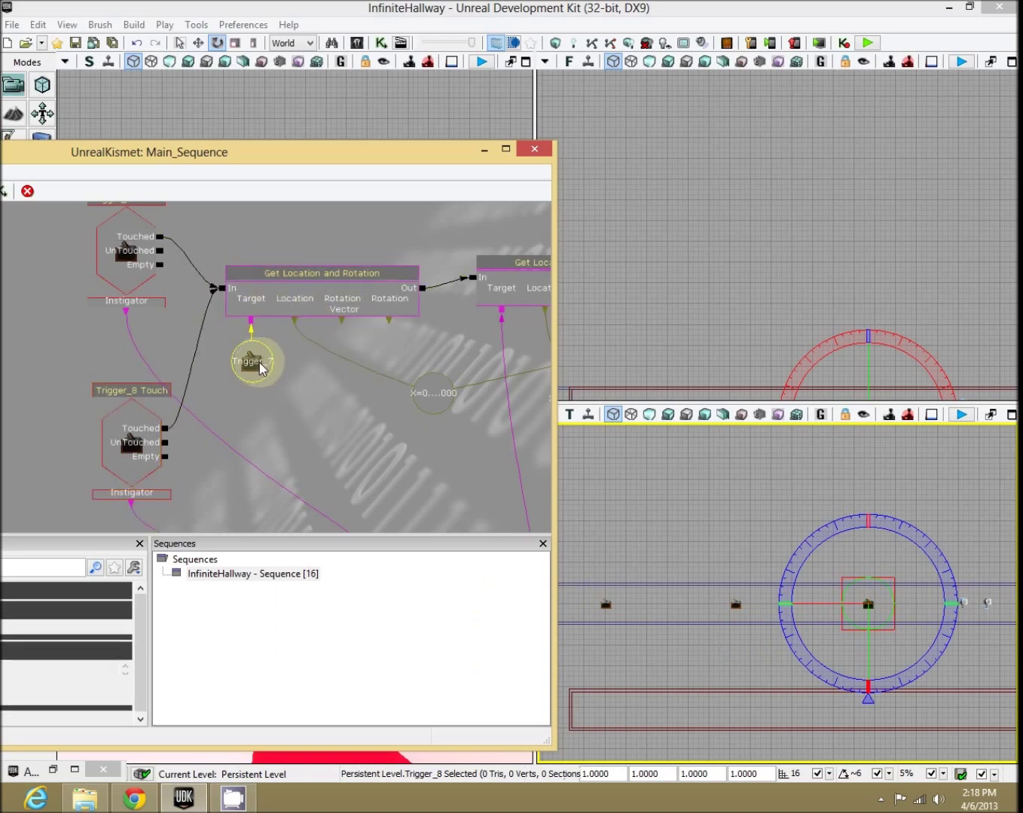
# Step: Locate Trigger_7 in the level from the object variable on the first Get Location and Rotation node
pyautogui.click(737, 602)
pyautogui.click(271, 357)
pyautogui.rightClick(259, 359)
pyautogui.click(616, 500)
pyautogui.click(606, 605)
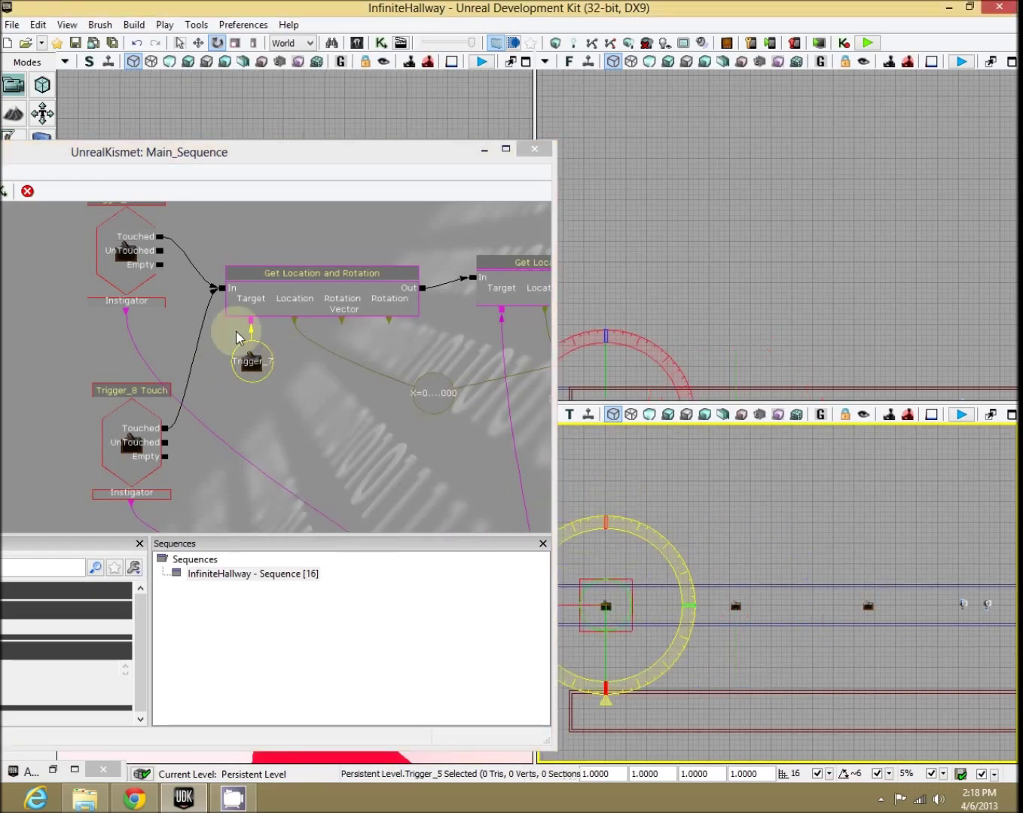
pyautogui.click(252, 361)
pyautogui.rightClick(254, 357)
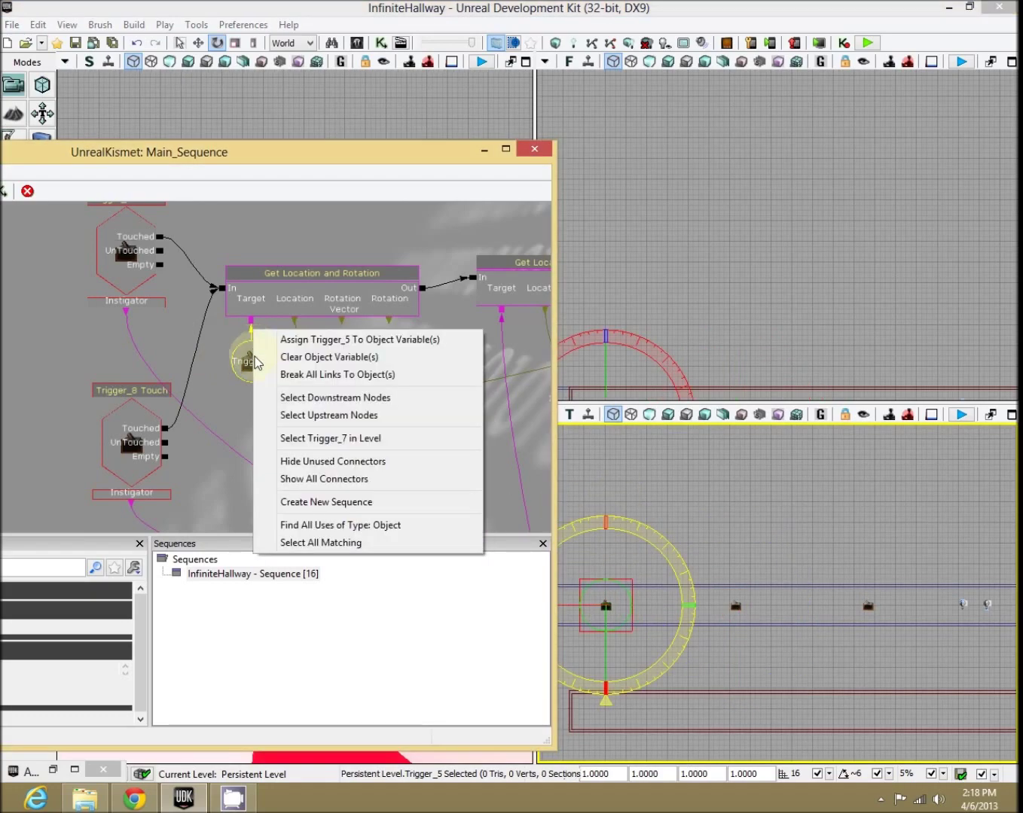
pyautogui.click(335, 439)
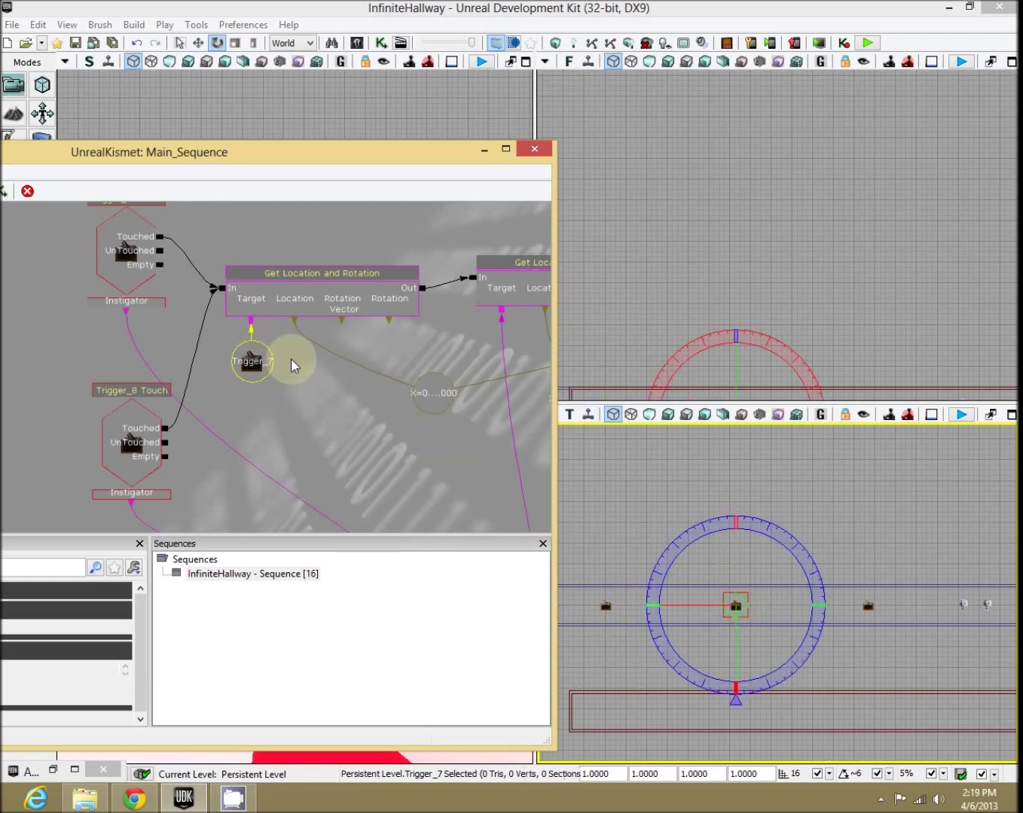
# Step: Examine the first node's location vector, and trace the second Get Location and Rotation node's Target to the Instigator links of both Touch events
pyautogui.moveTo(462, 436); pyautogui.dragTo(342, 451)
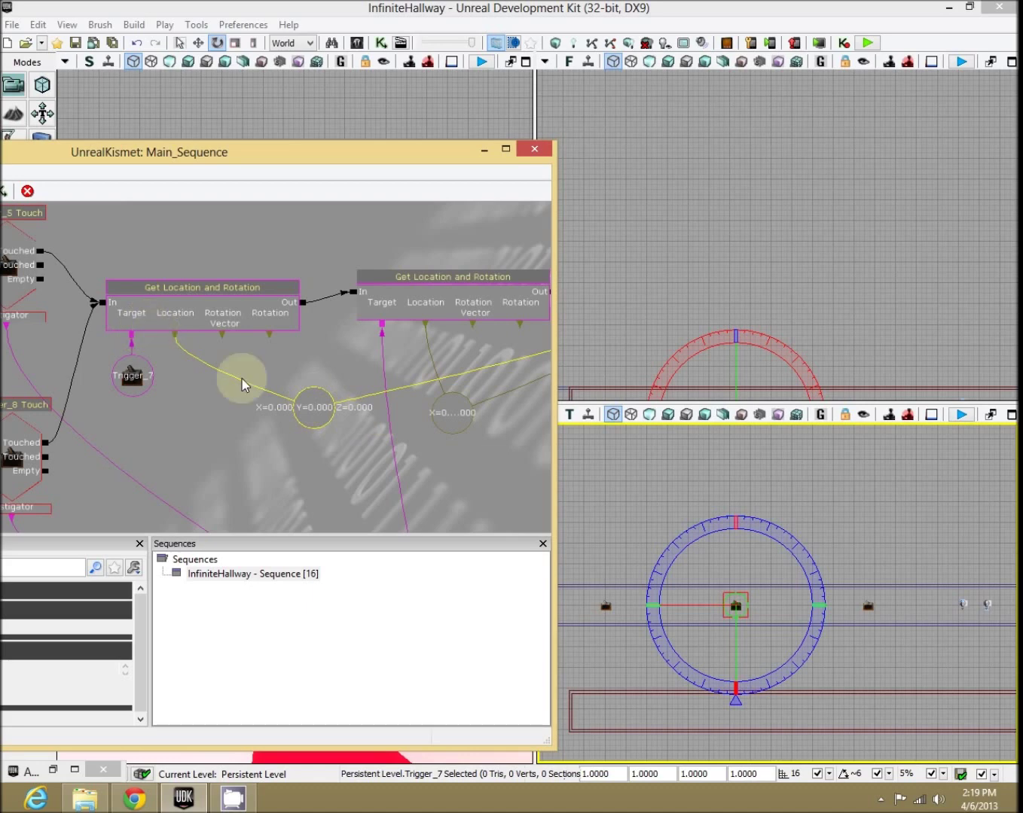
pyautogui.moveTo(335, 454); pyautogui.dragTo(219, 467)
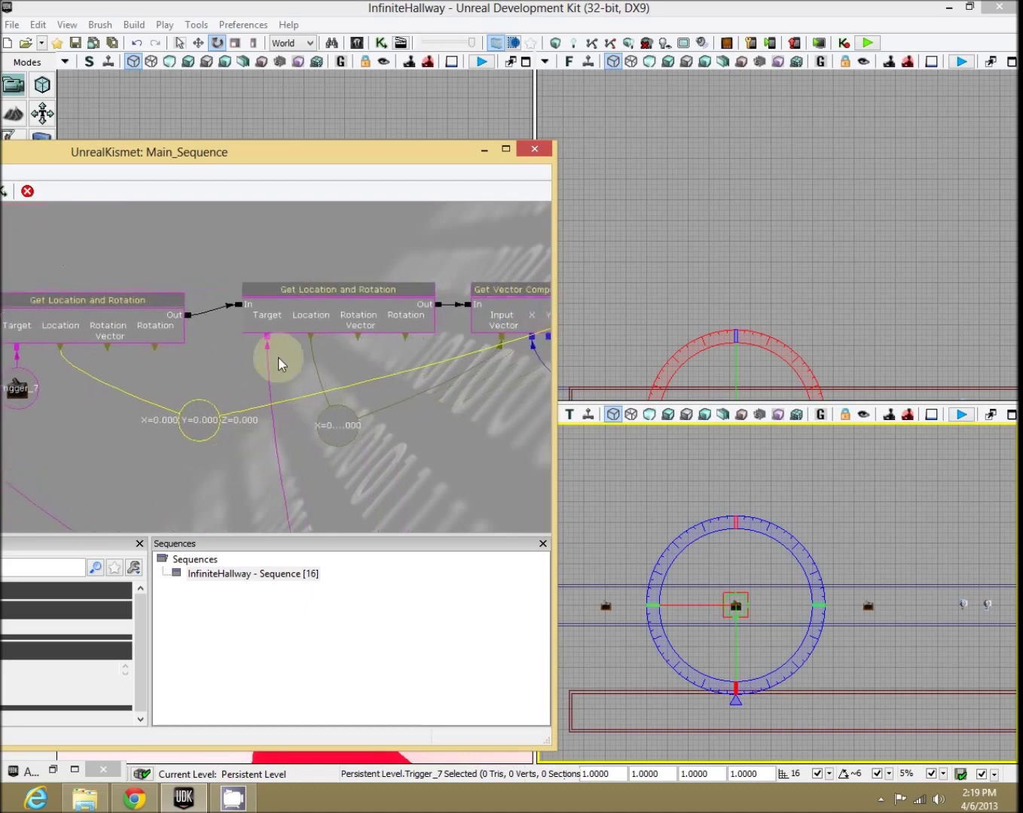
pyautogui.click(302, 325)
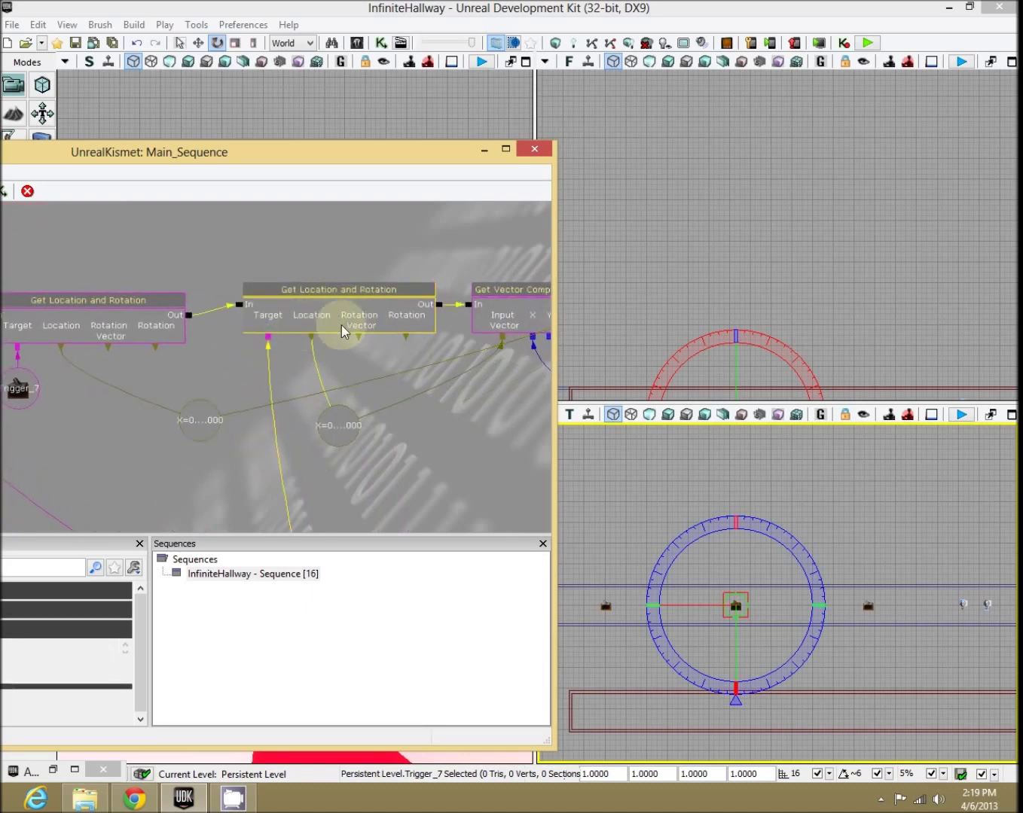
pyautogui.moveTo(315, 460); pyautogui.dragTo(382, 291)
pyautogui.click(399, 476)
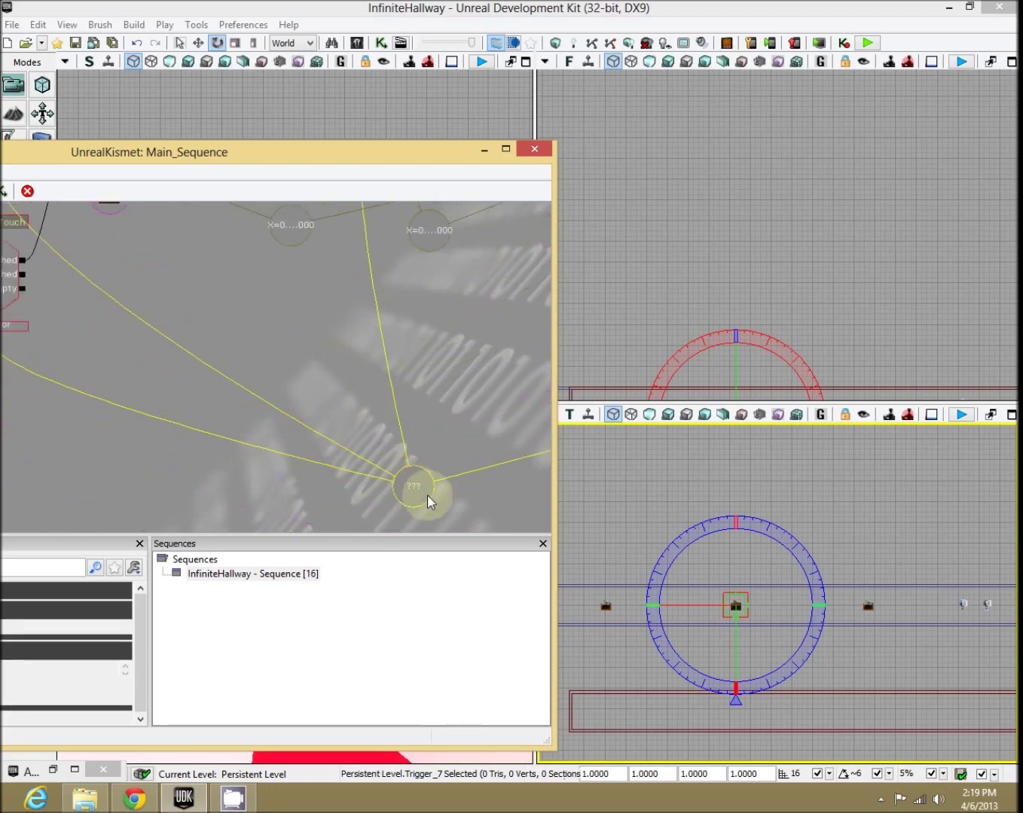
pyautogui.moveTo(168, 422); pyautogui.dragTo(349, 426)
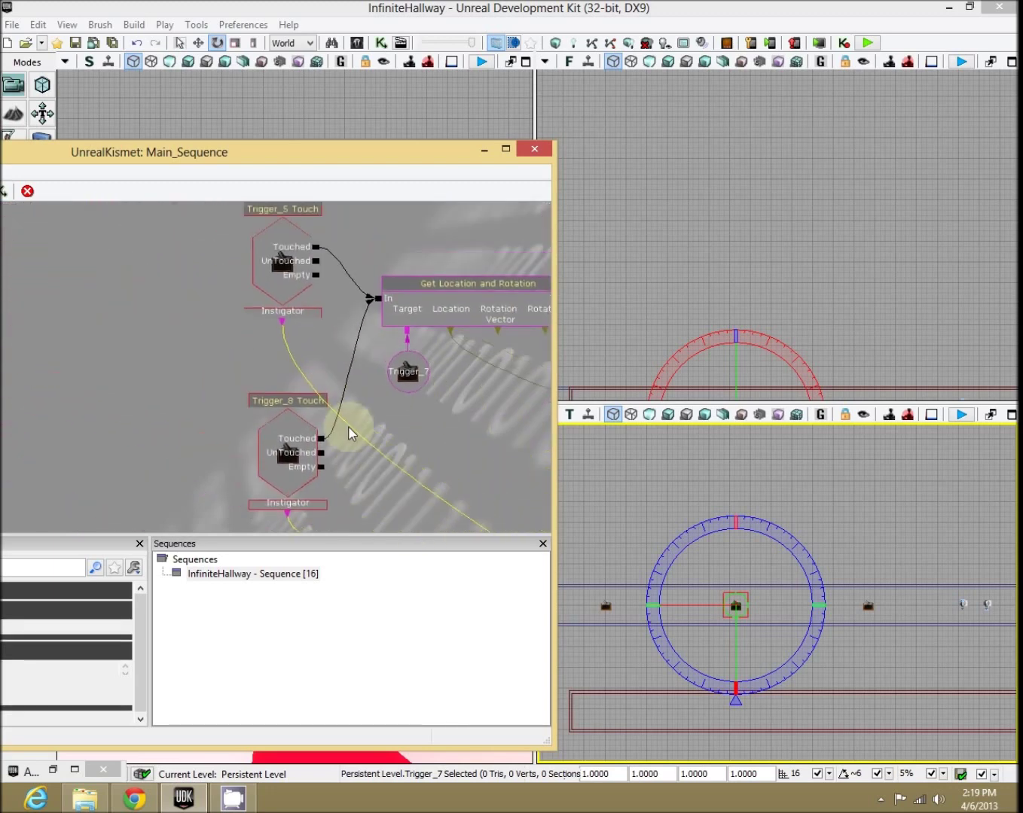
pyautogui.moveTo(290, 336); pyautogui.dragTo(295, 459)
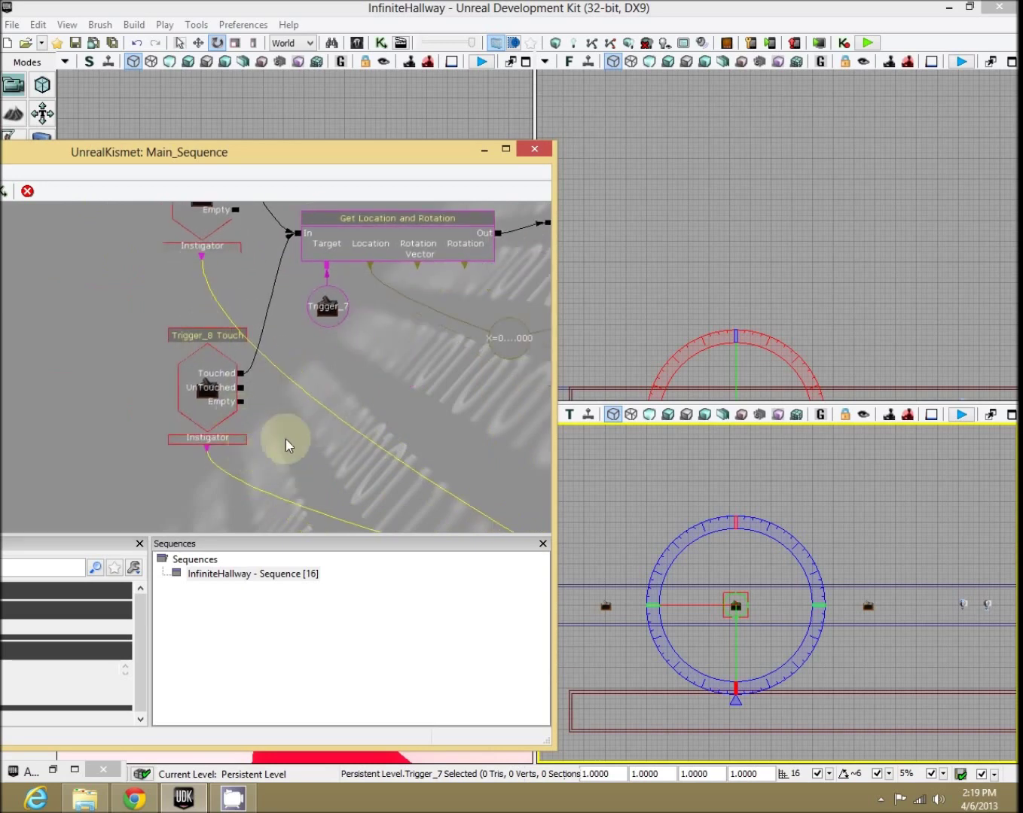
# Step: Select both outer triggers in the Top view in turn, and follow their Instigator links to the shared object variable
pyautogui.click(871, 607)
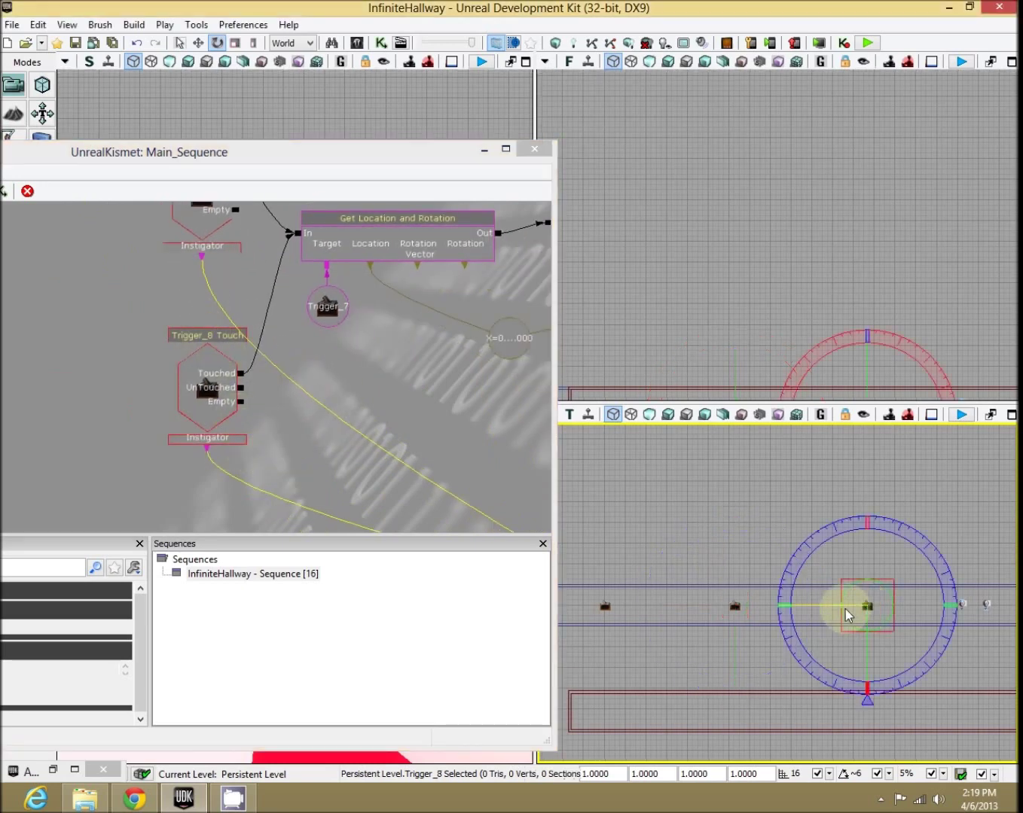
pyautogui.click(606, 607)
pyautogui.moveTo(286, 457); pyautogui.dragTo(250, 474)
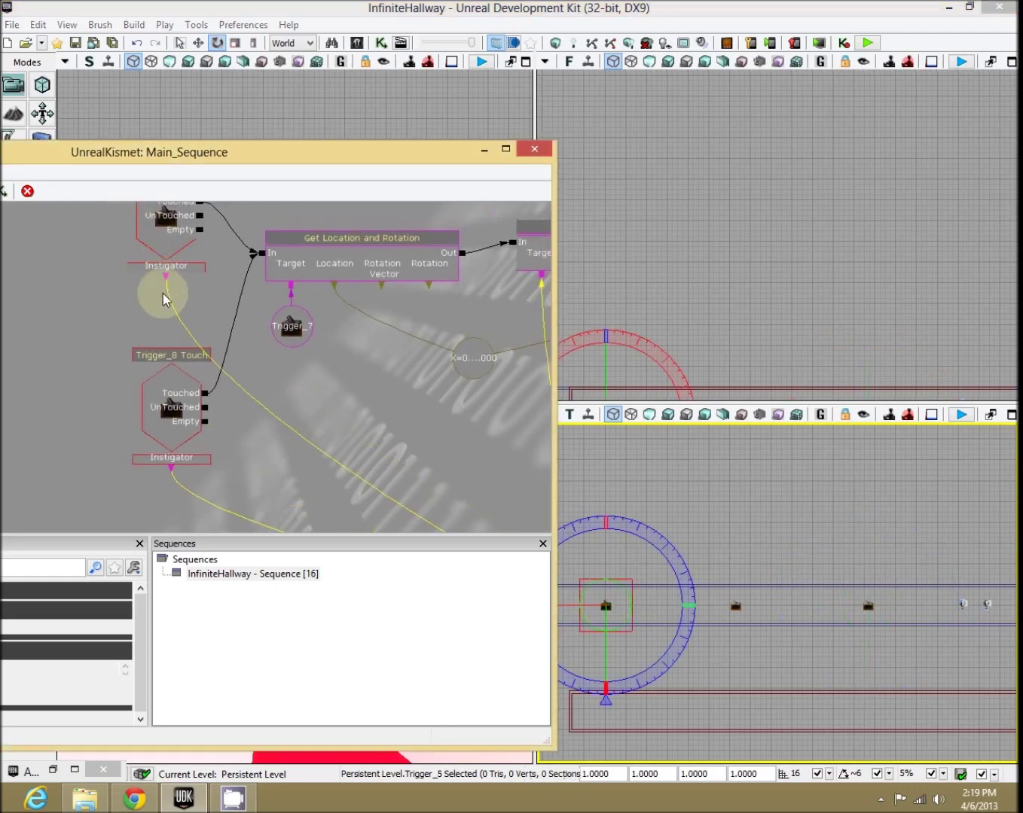
pyautogui.moveTo(350, 431); pyautogui.dragTo(320, 454)
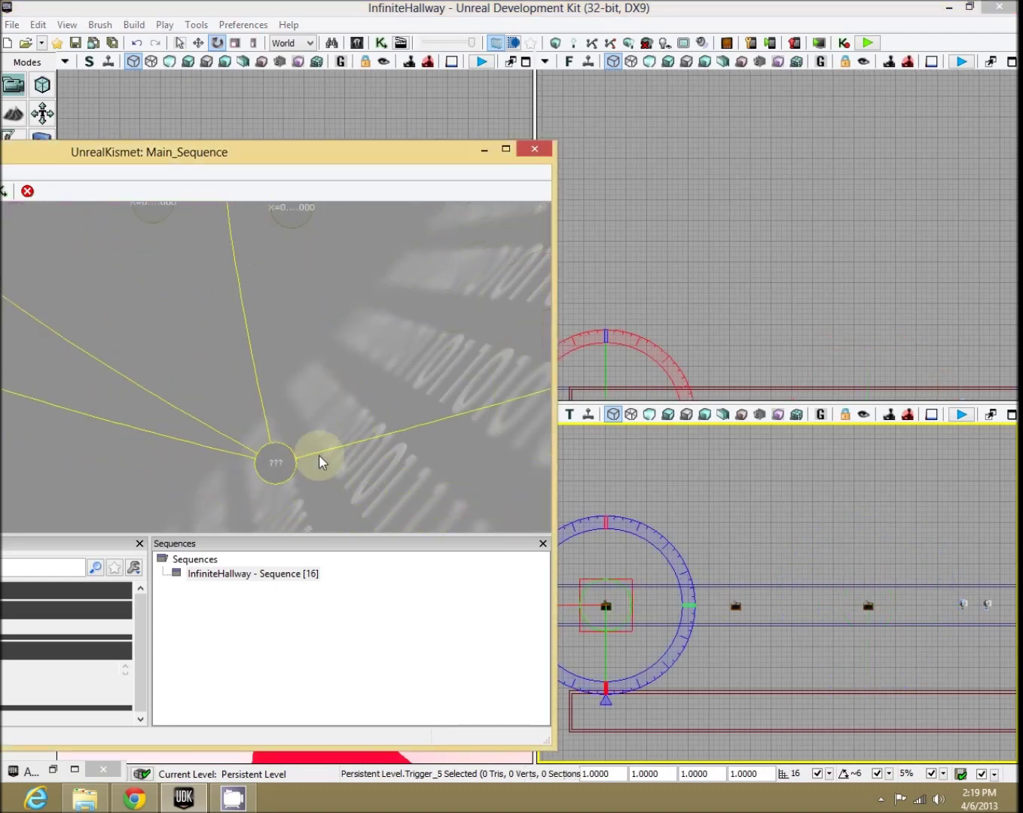
pyautogui.moveTo(300, 354); pyautogui.dragTo(394, 503)
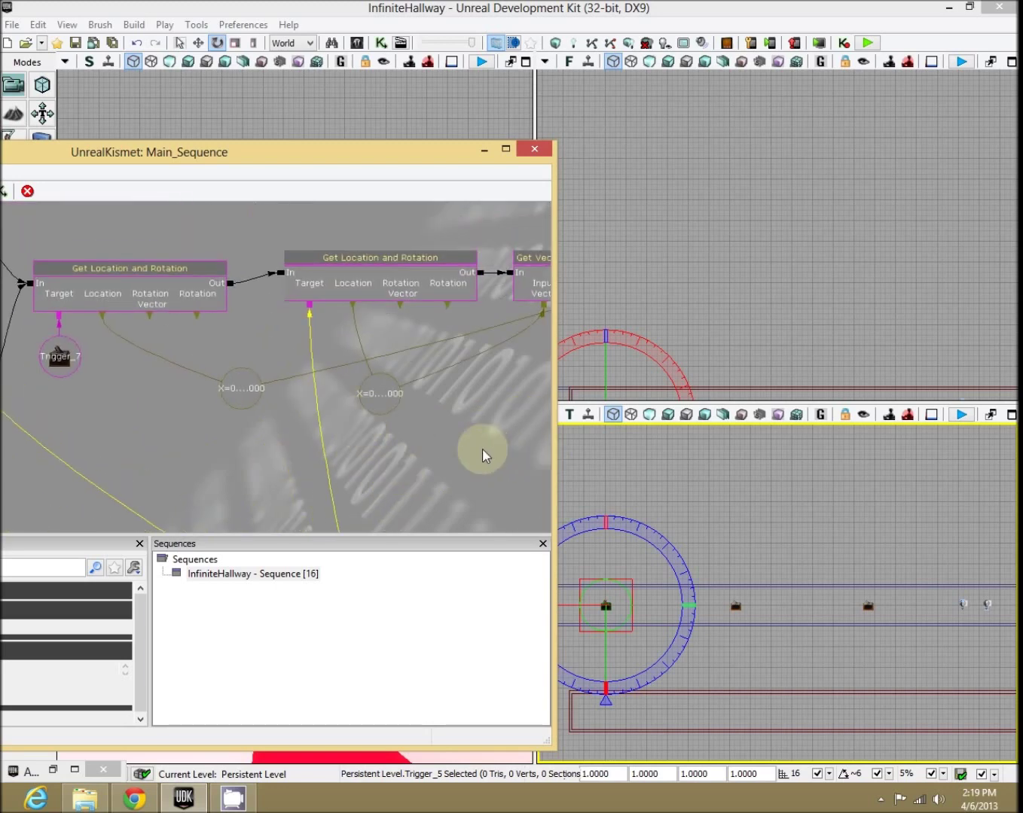
# Step: Follow the chain from the second Get Location and Rotation node through Set Vector Components and its output vector to Set Actor Location
pyautogui.moveTo(417, 415); pyautogui.dragTo(393, 470)
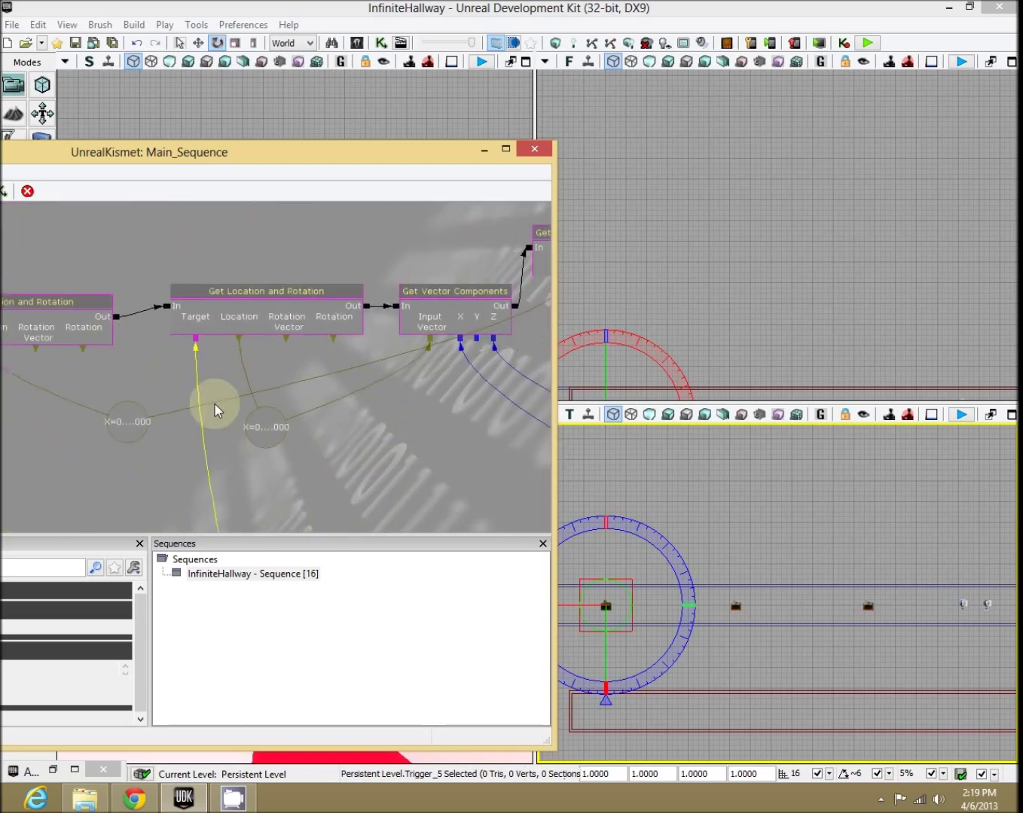
pyautogui.moveTo(360, 419); pyautogui.dragTo(189, 399)
pyautogui.moveTo(254, 300); pyautogui.dragTo(275, 324)
pyautogui.moveTo(426, 311); pyautogui.dragTo(349, 248)
pyautogui.click(410, 457)
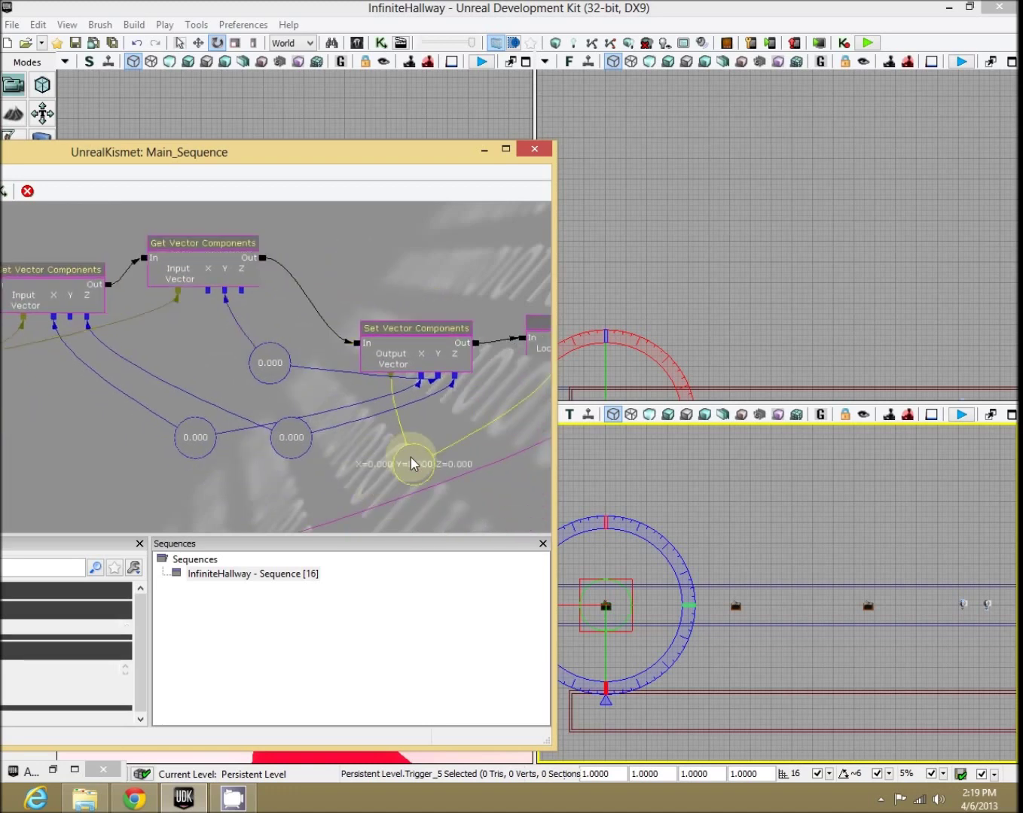
pyautogui.moveTo(435, 490); pyautogui.dragTo(470, 416)
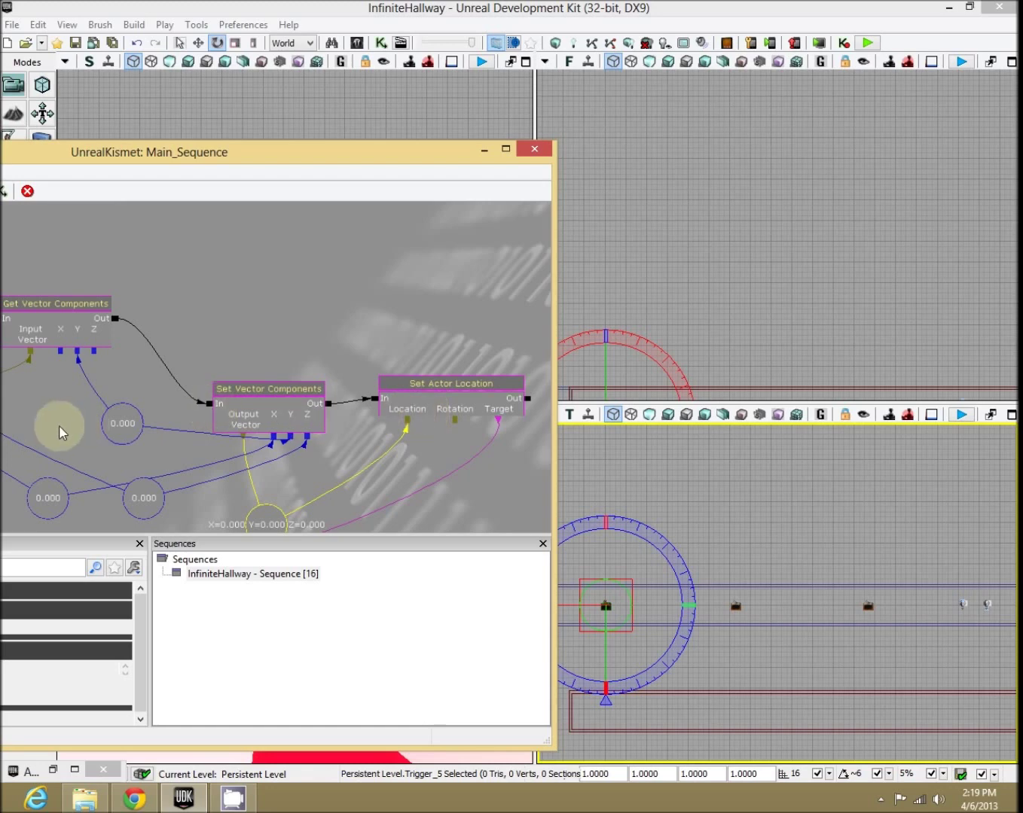
# Step: Move the second location node's vector variable closer to the first Get Vector Components node, and trace the component links back to Trigger_7
pyautogui.moveTo(60, 425); pyautogui.dragTo(310, 340)
pyautogui.click(297, 421)
pyautogui.click(390, 416)
pyautogui.moveTo(241, 448); pyautogui.dragTo(513, 444)
pyautogui.keyDown('ctrl'); pyautogui.moveTo(242, 389); pyautogui.dragTo(353, 387); pyautogui.keyUp('ctrl')
pyautogui.moveTo(426, 422); pyautogui.dragTo(151, 461)
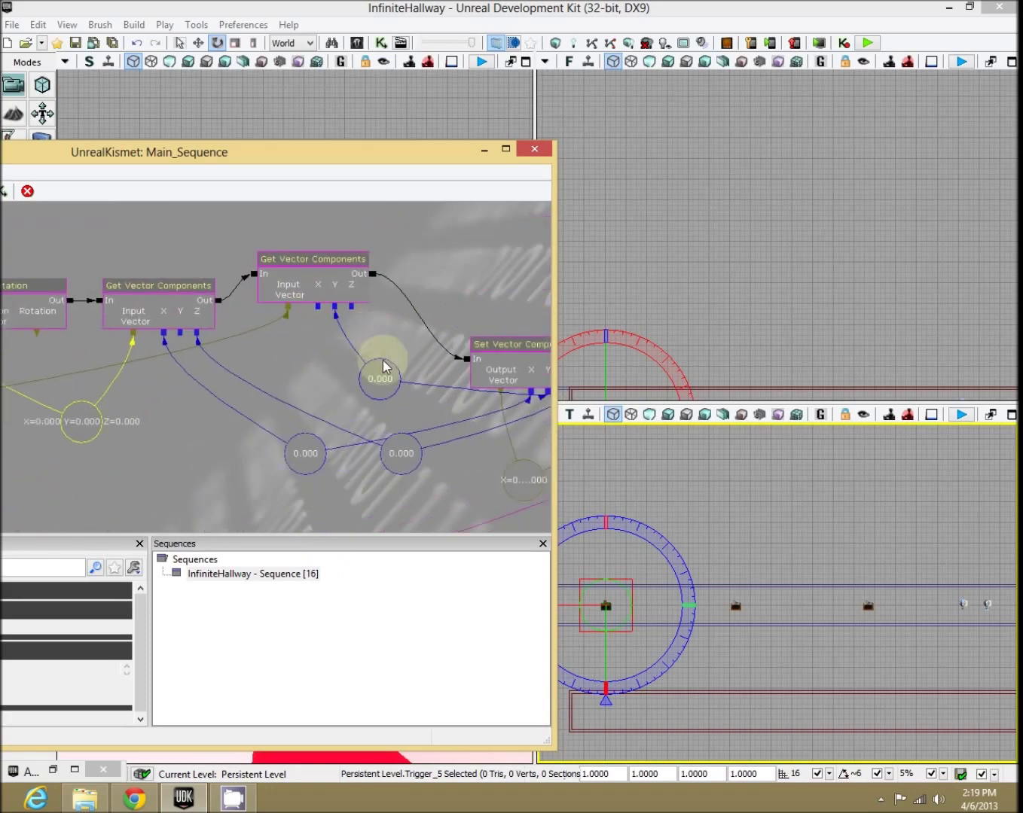
pyautogui.moveTo(348, 502); pyautogui.dragTo(435, 412)
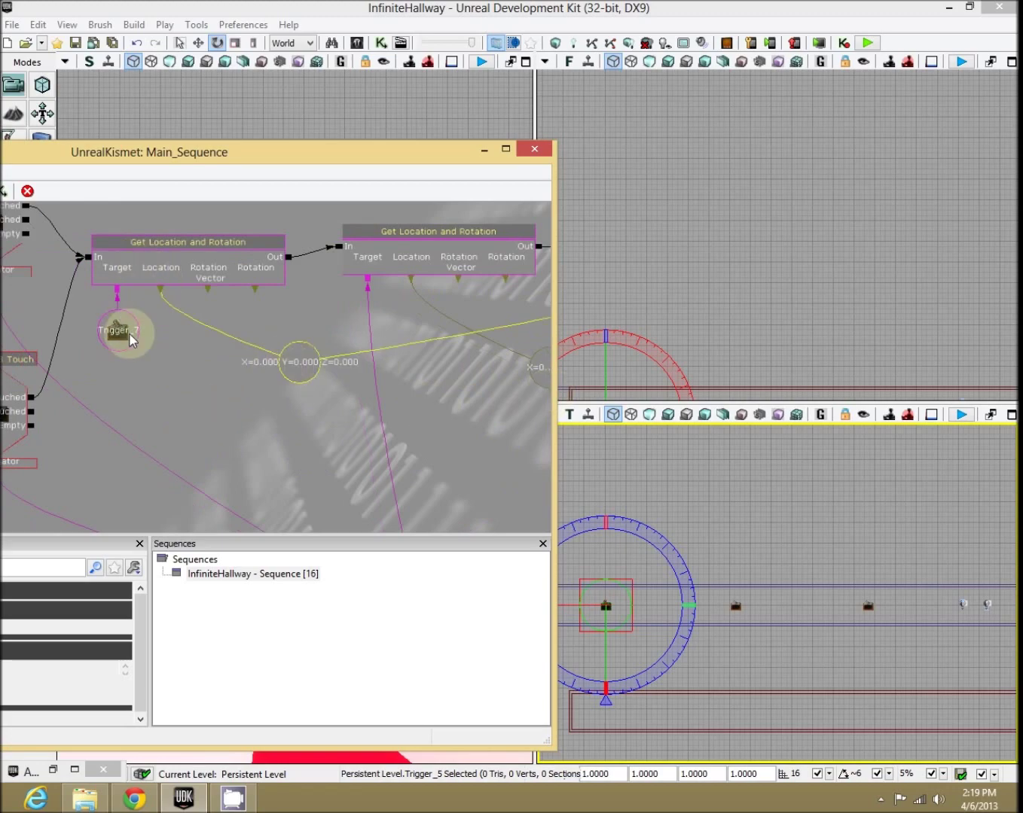
# Step: Clear the level selection, maximize the Top view, and minimize the Kismet window to show all three triggers
pyautogui.click(812, 569)
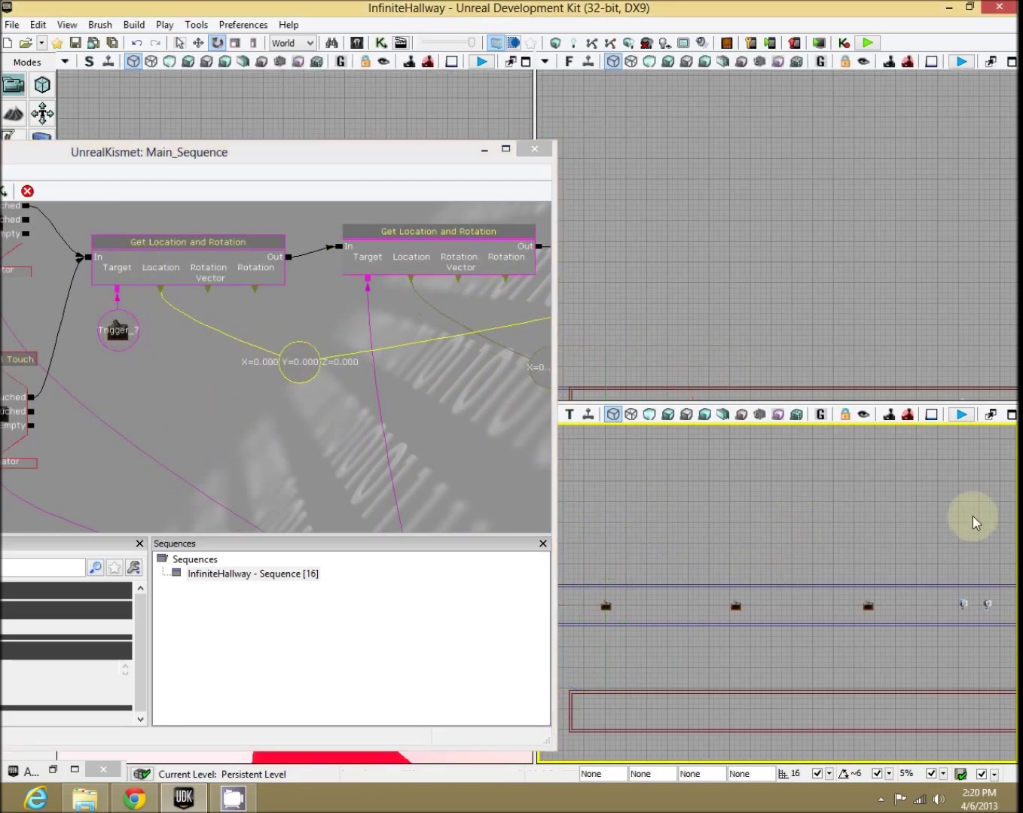
pyautogui.click(1011, 414)
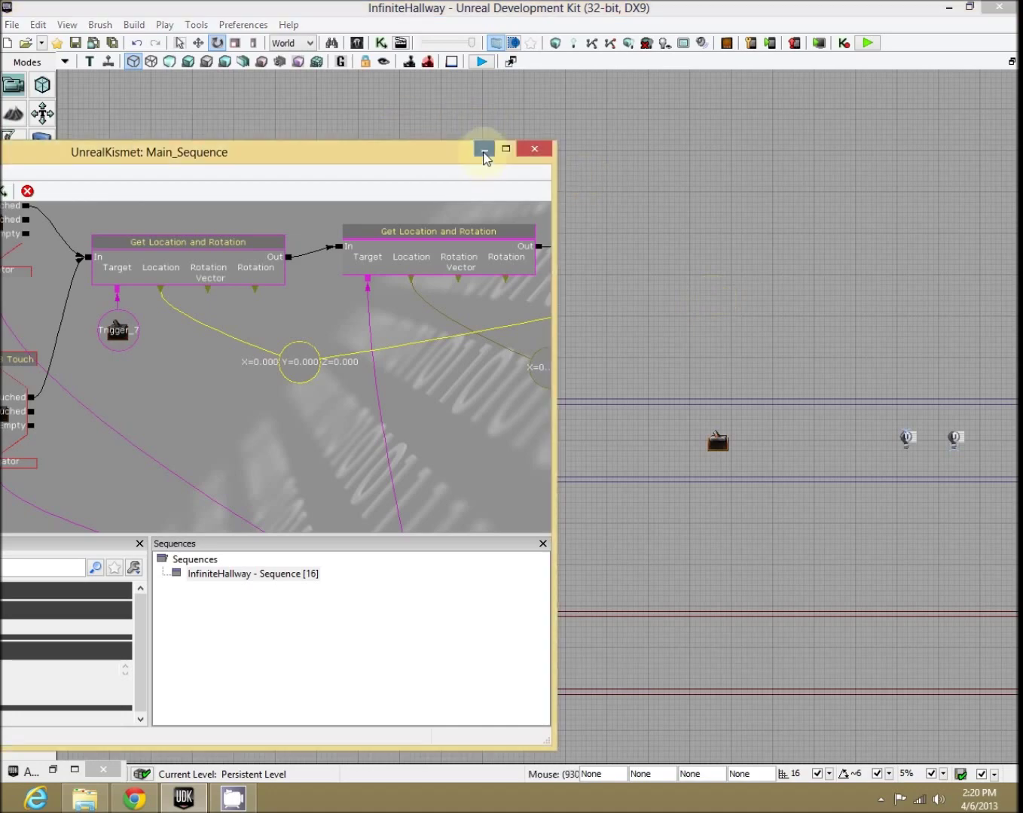
pyautogui.click(484, 150)
pyautogui.moveTo(421, 299); pyautogui.dragTo(439, 335)
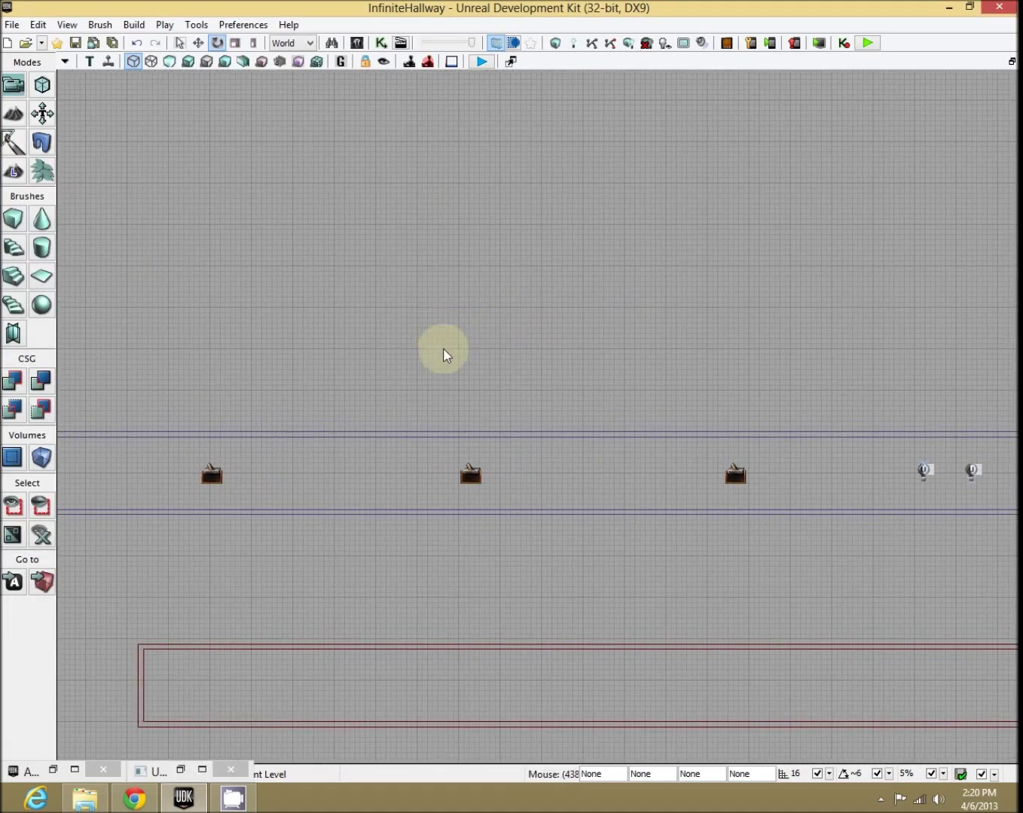
# Step: Select the middle trigger in the hallway and switch to the translation widget
pyautogui.click(470, 475)
pyautogui.click(562, 630)
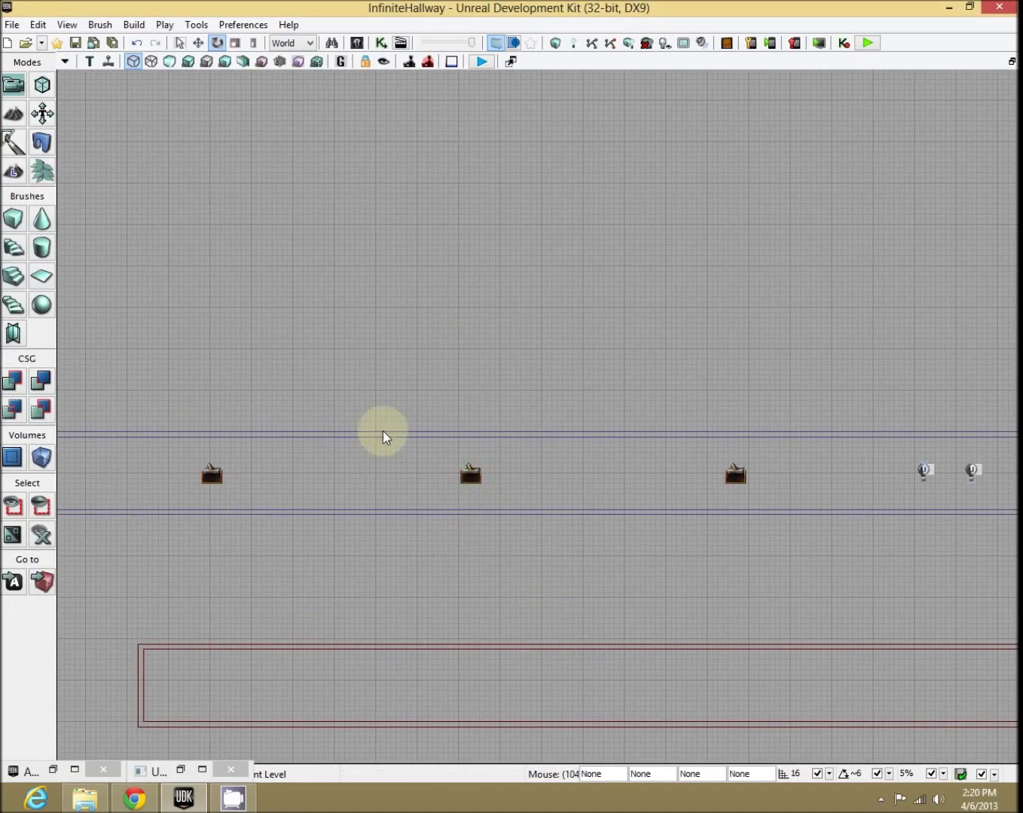
pyautogui.click(475, 476)
pyautogui.press('space')
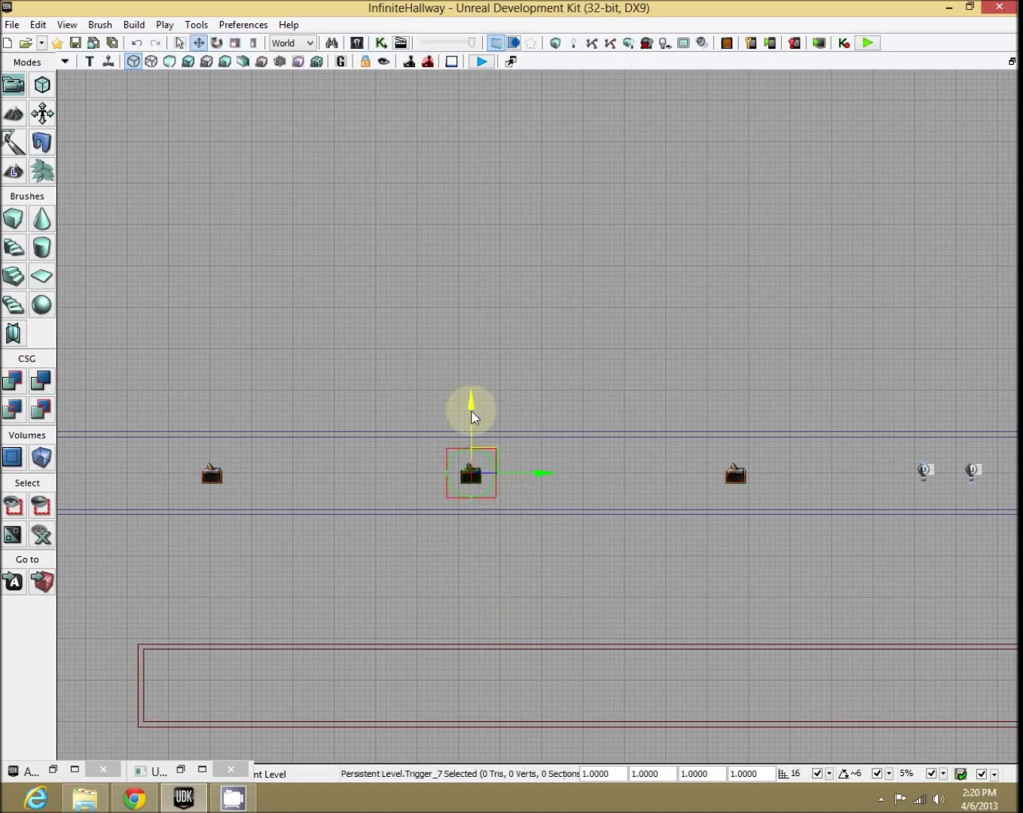
pyautogui.moveTo(557, 329); pyautogui.dragTo(558, 365)
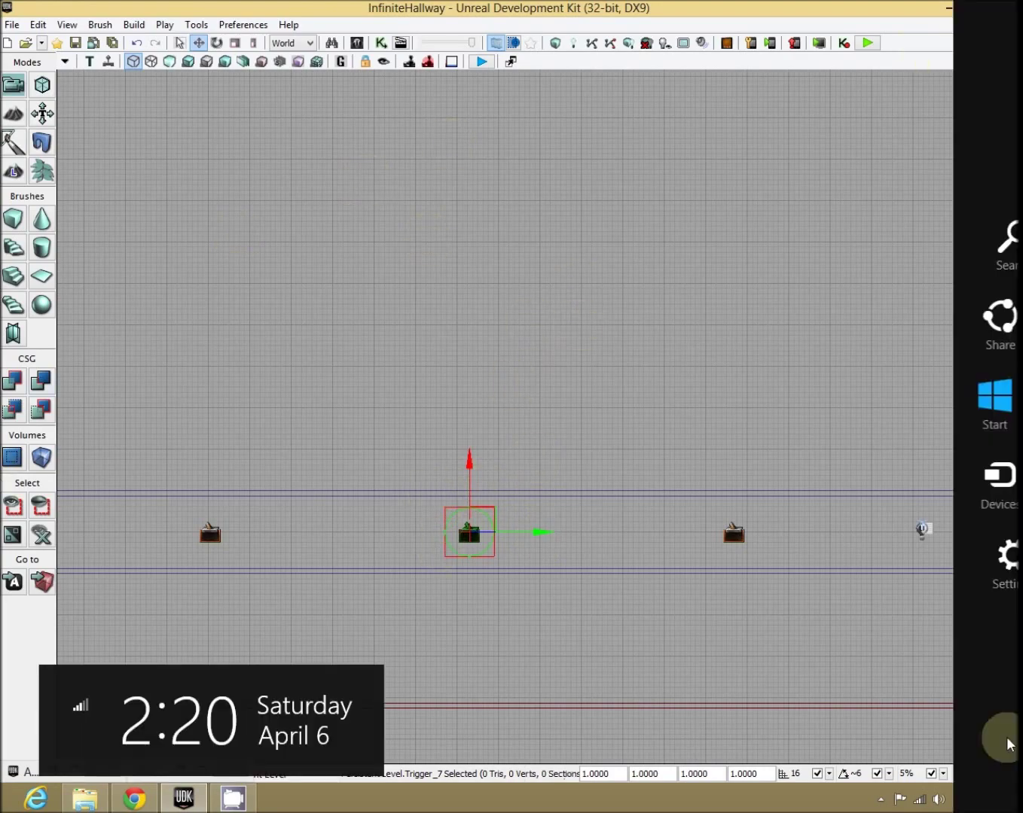
# Step: Restore the four-viewport layout, maximize the Perspective view, and look along the hallway's length from outside beside the axis indicator
pyautogui.click(1011, 63)
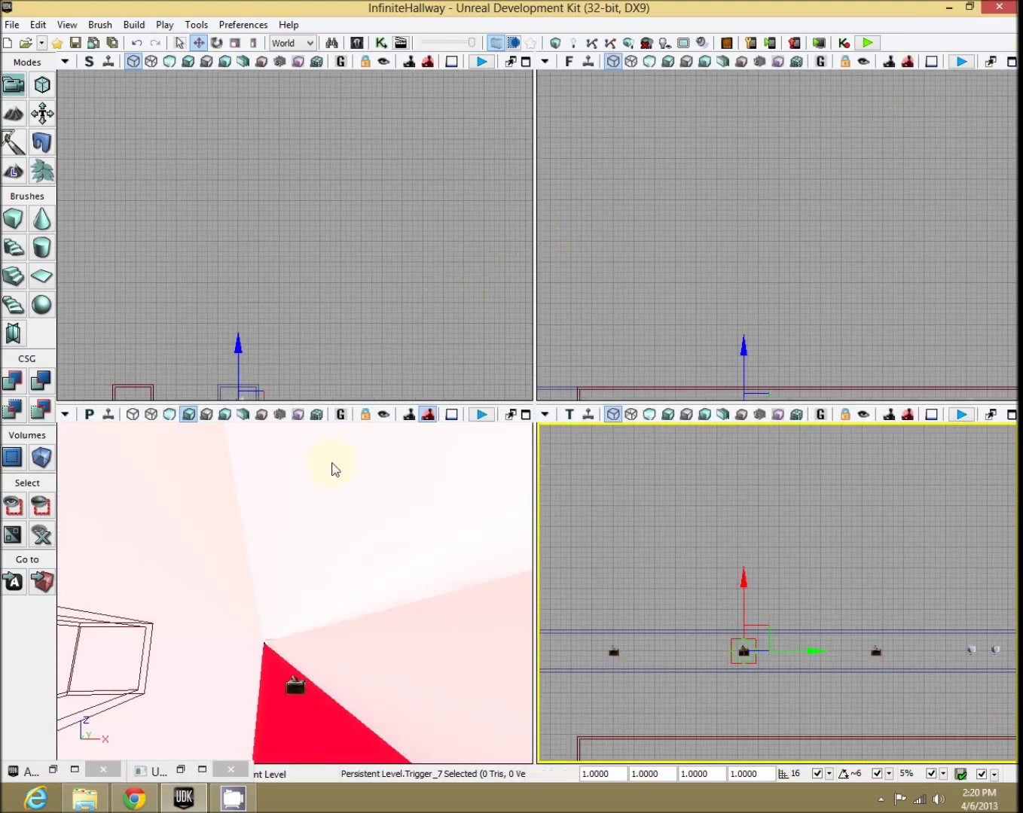
pyautogui.moveTo(427, 675); pyautogui.dragTo(462, 746, button='right')
pyautogui.moveTo(462, 753); pyautogui.dragTo(105, 756)
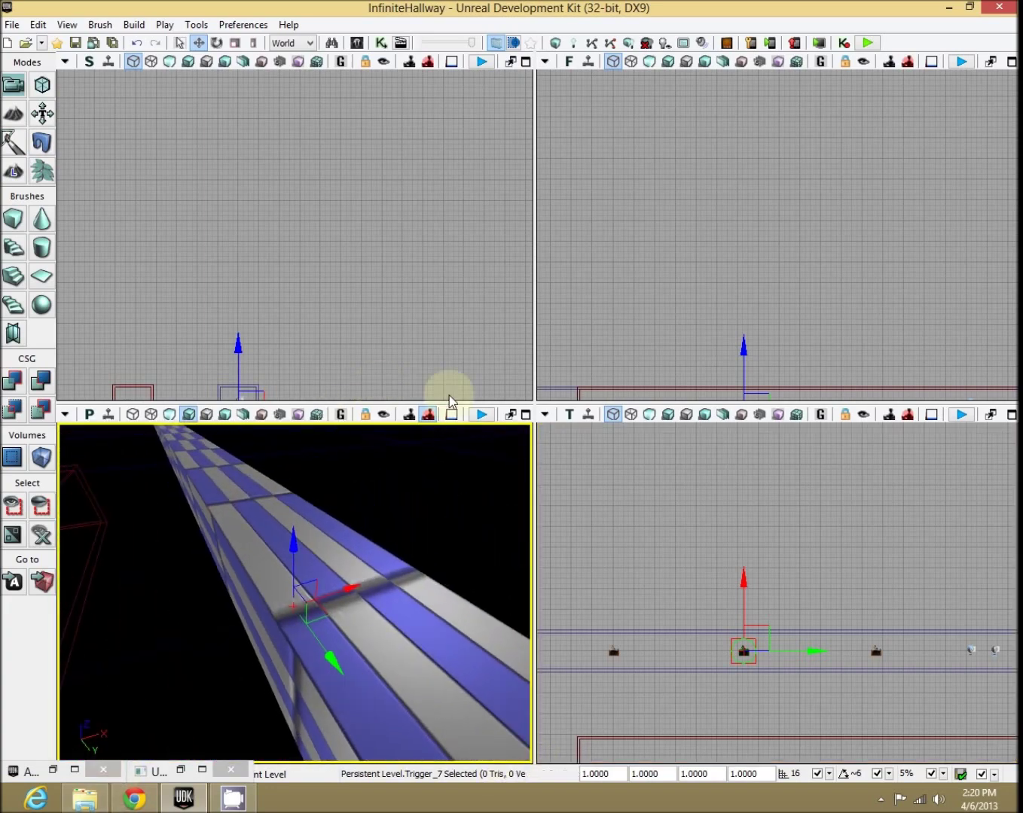
pyautogui.click(526, 414)
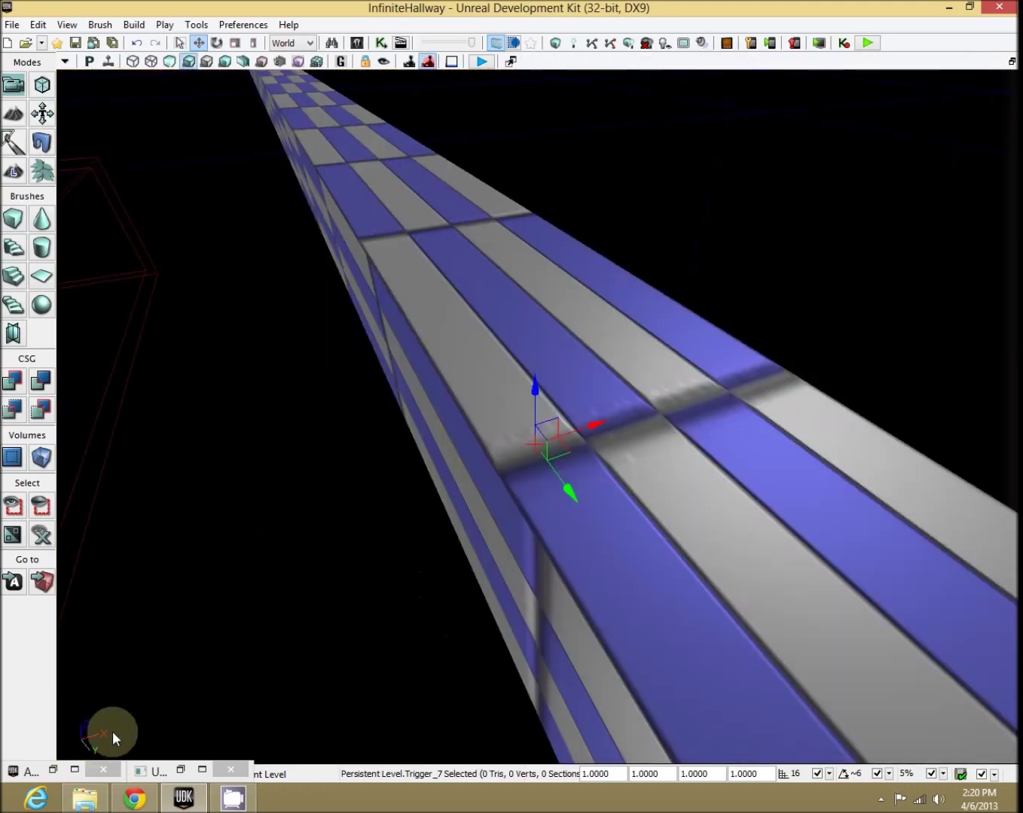
pyautogui.moveTo(202, 595); pyautogui.dragTo(230, 483)
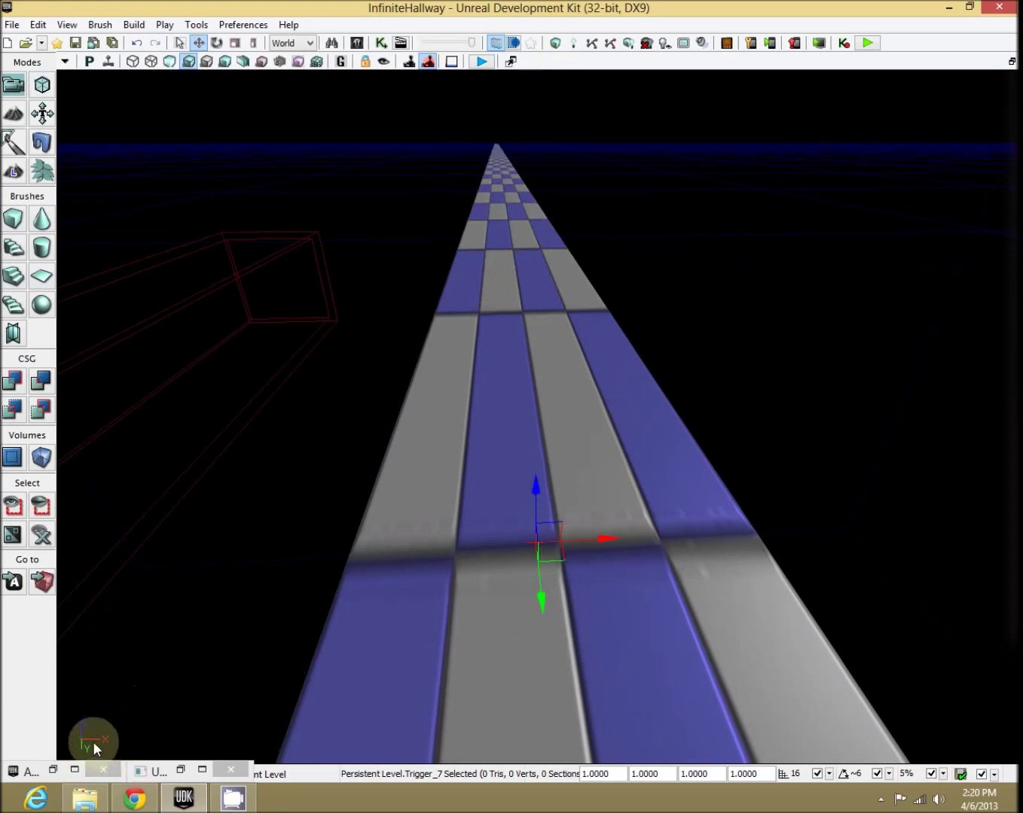
pyautogui.moveTo(185, 551); pyautogui.dragTo(196, 550)
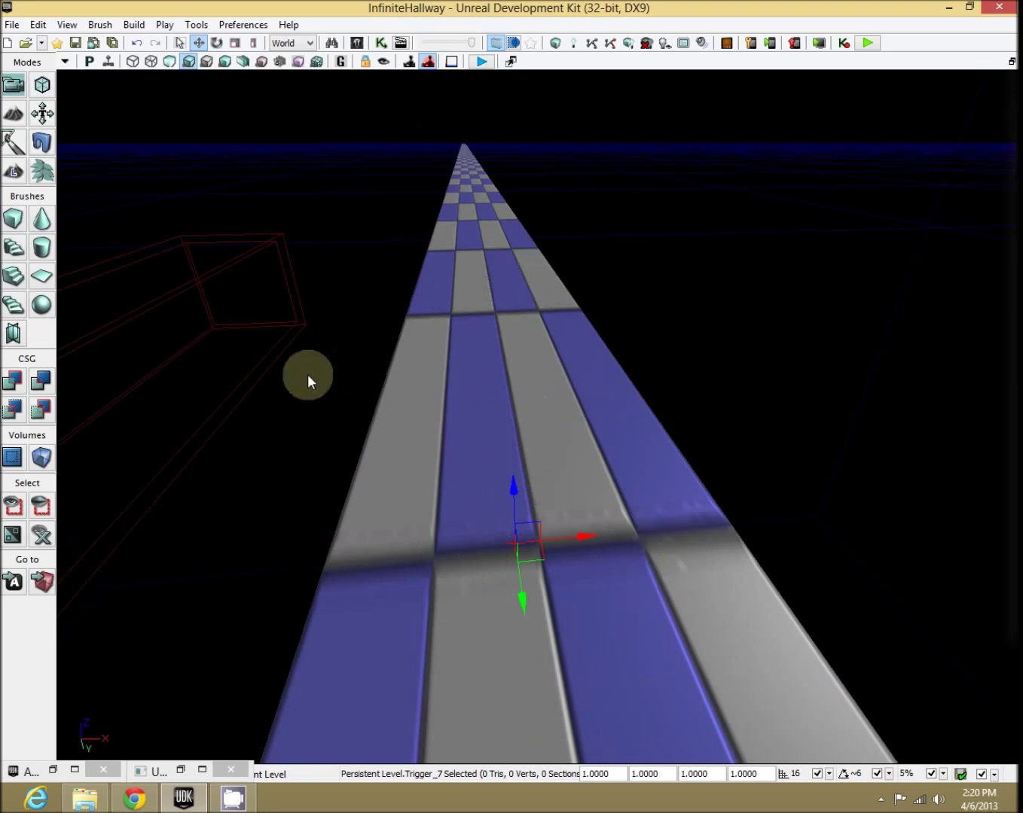
# Step: Bring the Perspective camera inside the hallway to view the selected middle trigger and its collision cylinder
pyautogui.moveTo(750, 465); pyautogui.dragTo(704, 426, button='right')
pyautogui.press('w')
pyautogui.press('s')
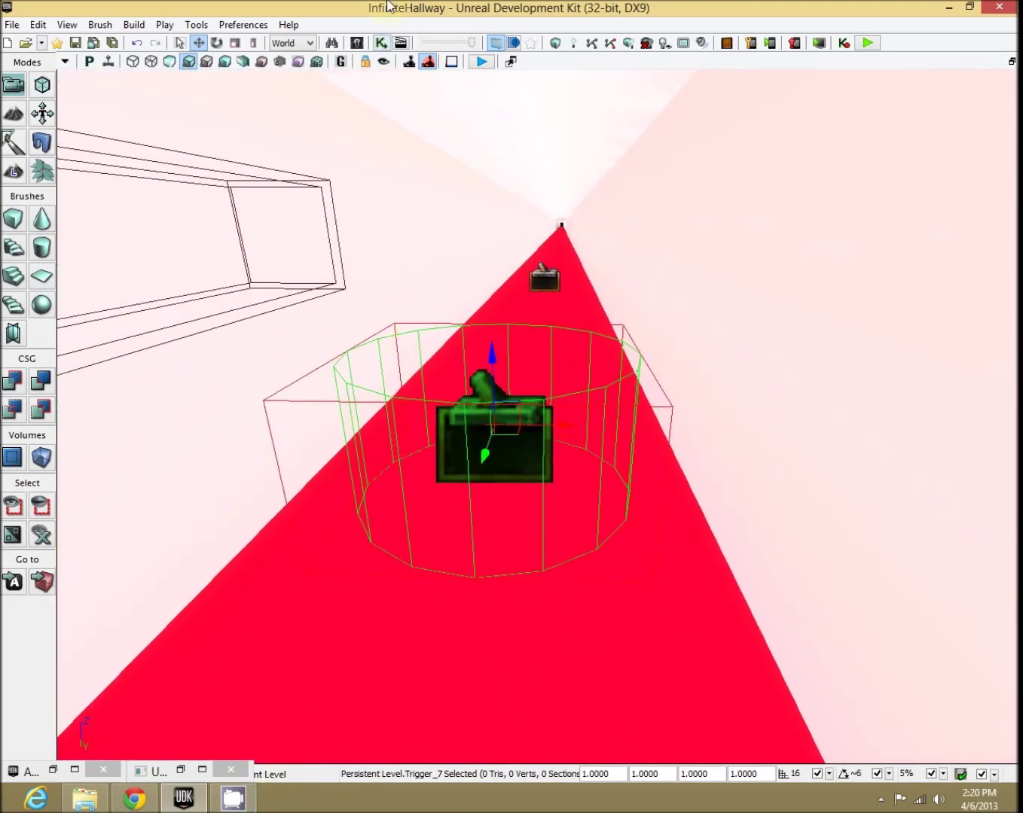
# Step: Restore the Kismet window, move it fully into view, and show the Get and Set Vector Components nodes
pyautogui.click(200, 769)
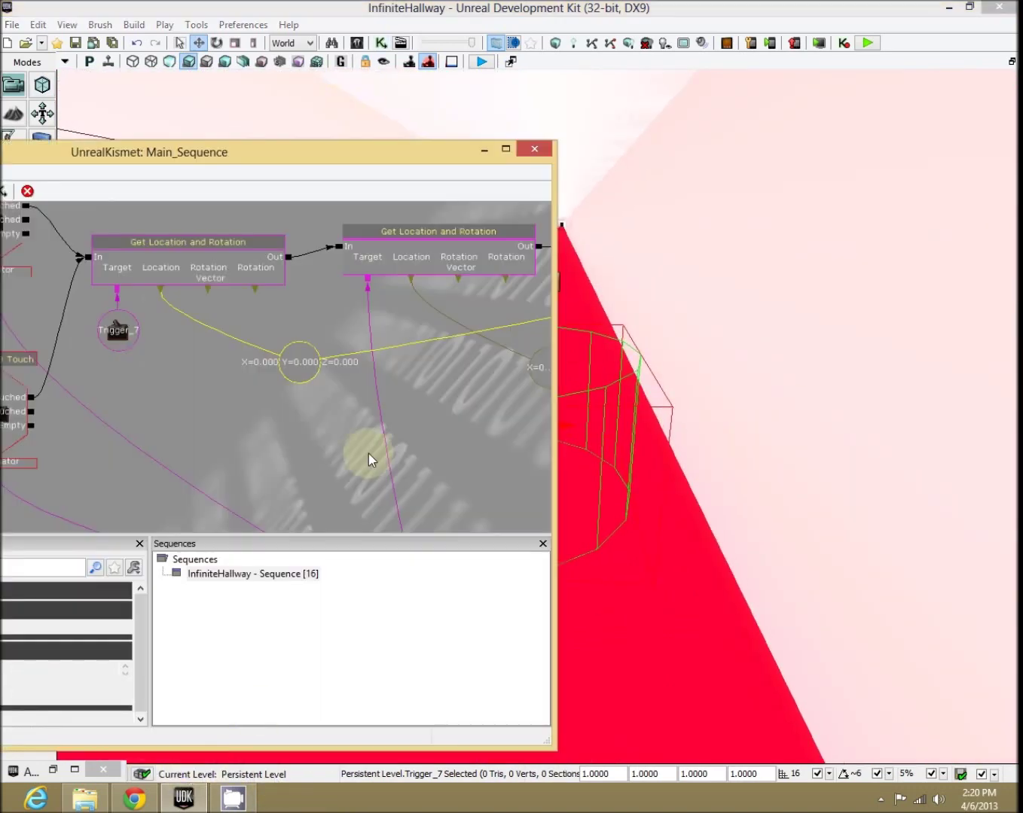
pyautogui.moveTo(204, 137); pyautogui.dragTo(577, 152)
pyautogui.moveTo(543, 279); pyautogui.dragTo(151, 395)
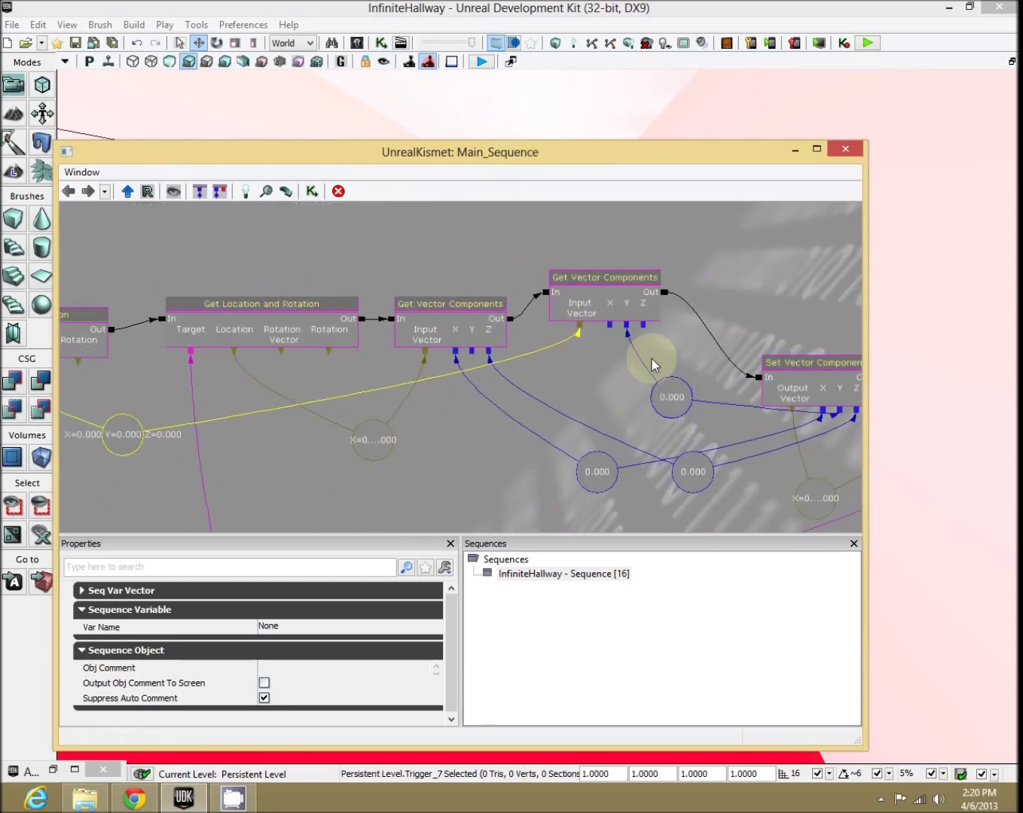
# Step: Select the Trigger_7 variable in Kismet and move the Kismet window aside to view the hallway triggers alongside the nodes
pyautogui.moveTo(231, 464); pyautogui.dragTo(400, 390)
pyautogui.click(167, 326)
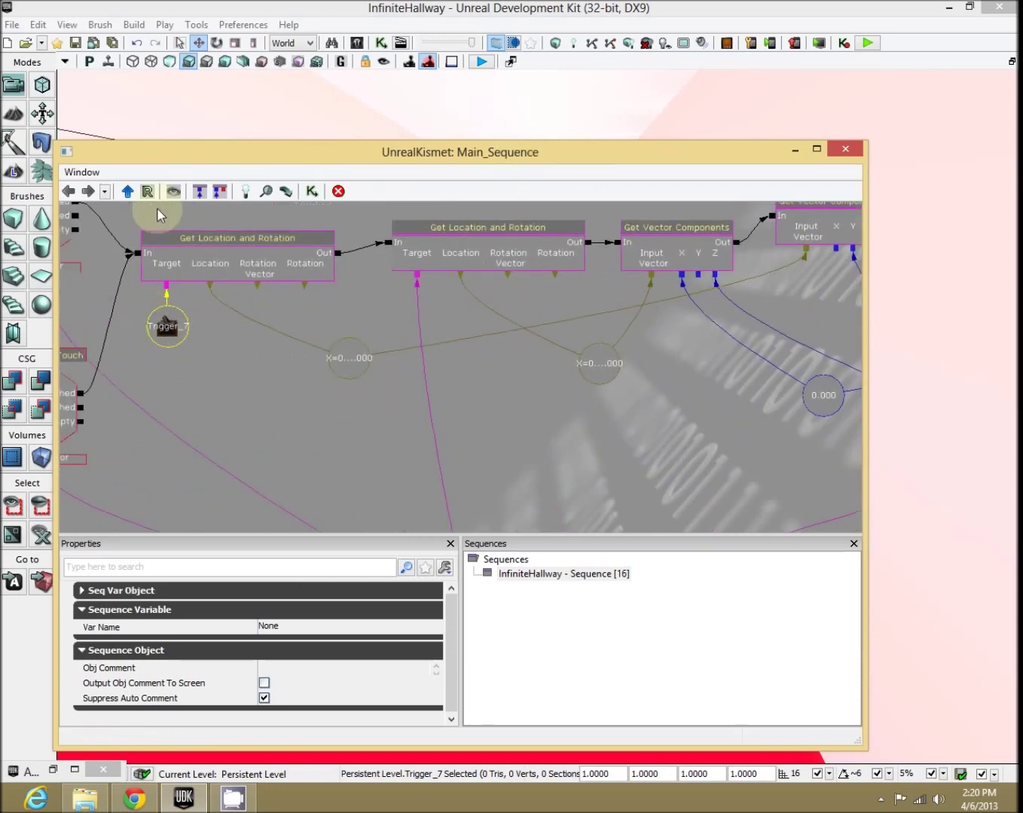
pyautogui.moveTo(246, 161); pyautogui.dragTo(724, 167)
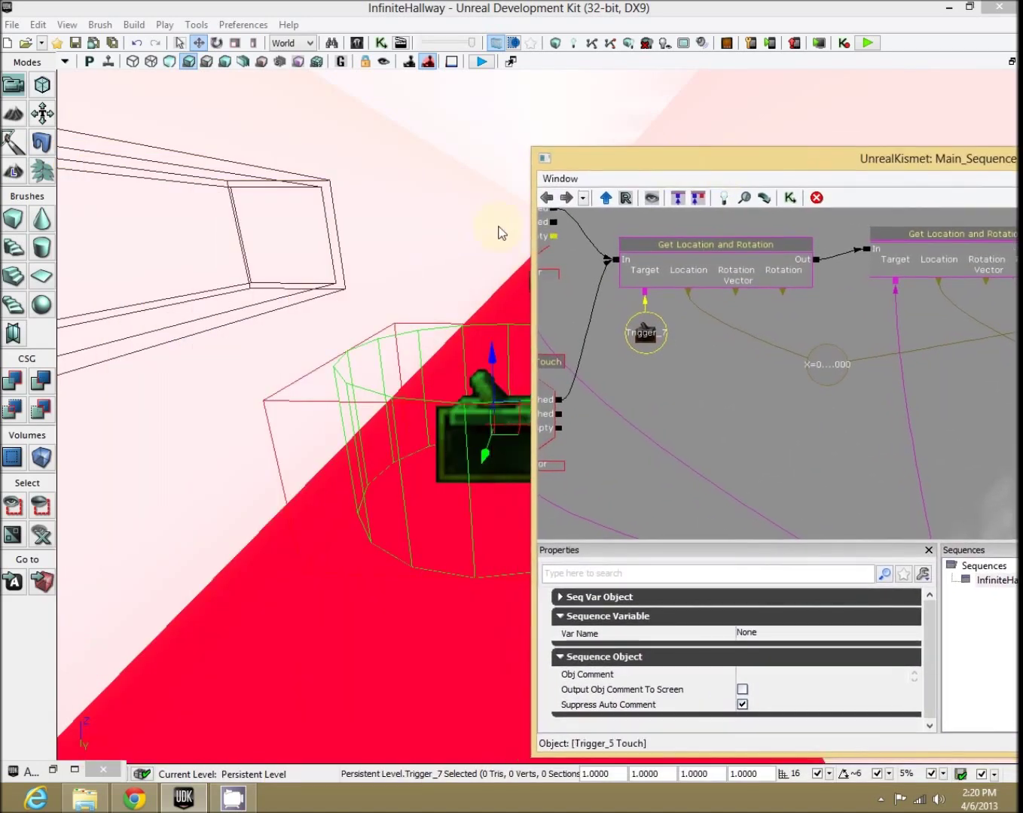
pyautogui.moveTo(482, 293); pyautogui.dragTo(467, 255)
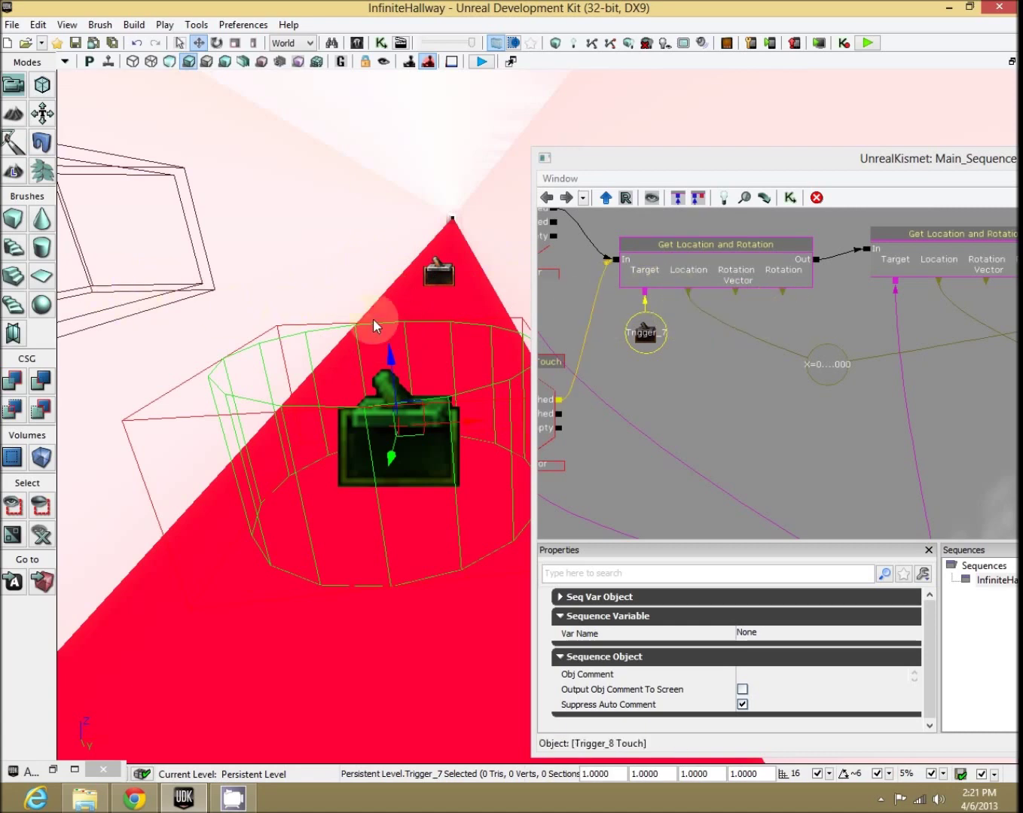
pyautogui.click(688, 294)
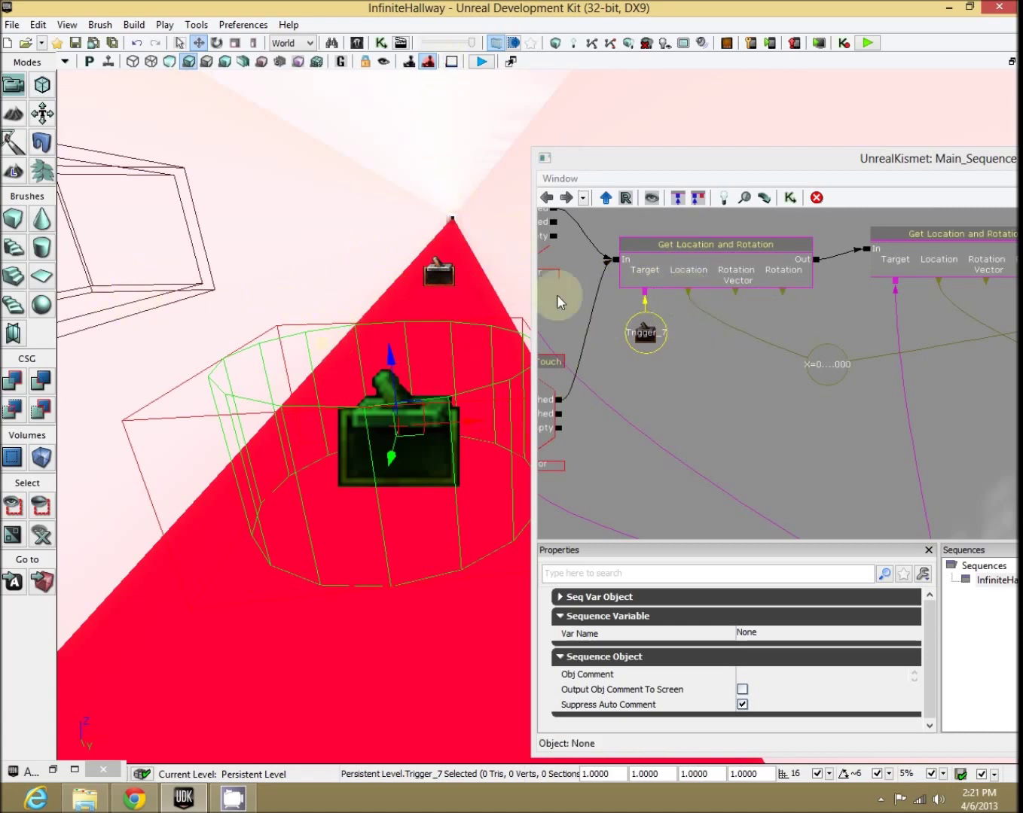
# Step: Wire the Trigger_7 location vector straight to Set Actor Location's Location input, bypassing the Set Vector Components result
pyautogui.moveTo(825, 420); pyautogui.dragTo(546, 471)
pyautogui.scroll(-3, 854, 431)
pyautogui.moveTo(677, 367); pyautogui.dragTo(688, 408)
pyautogui.moveTo(899, 315); pyautogui.dragTo(839, 342)
pyautogui.moveTo(989, 388); pyautogui.dragTo(823, 354)
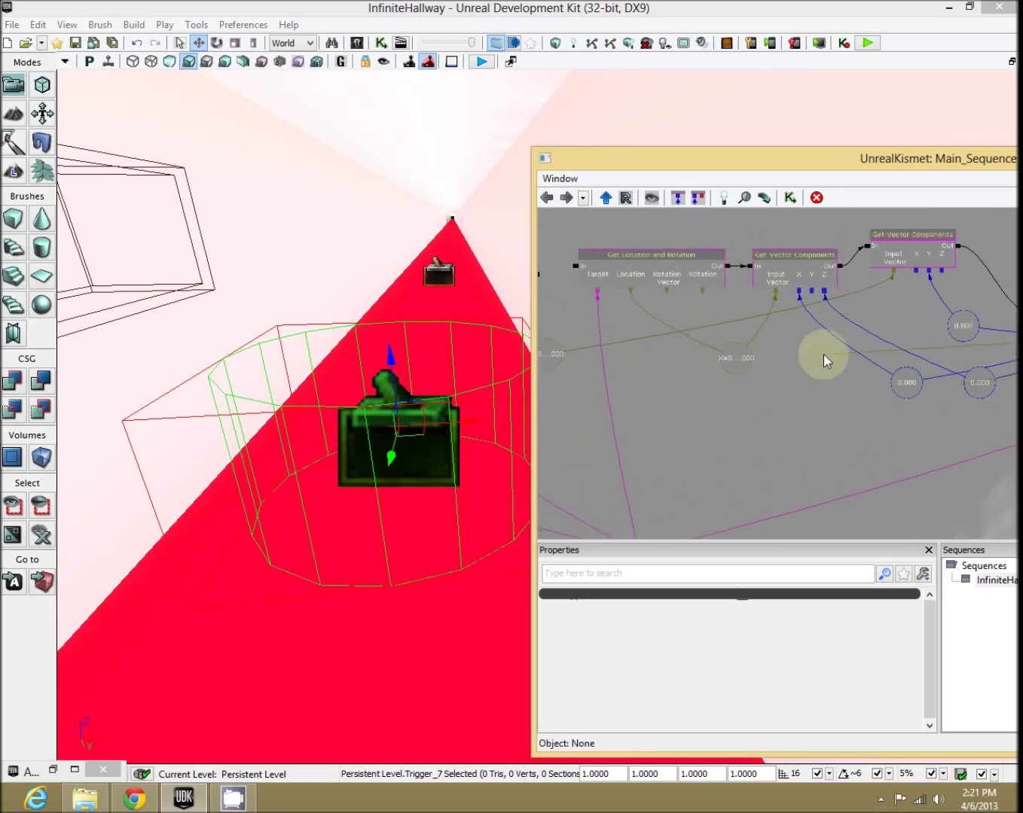
# Step: Reconnect the first Get Location and Rotation node's output to the second one and select the trigger's location vector
pyautogui.moveTo(539, 417); pyautogui.dragTo(740, 351)
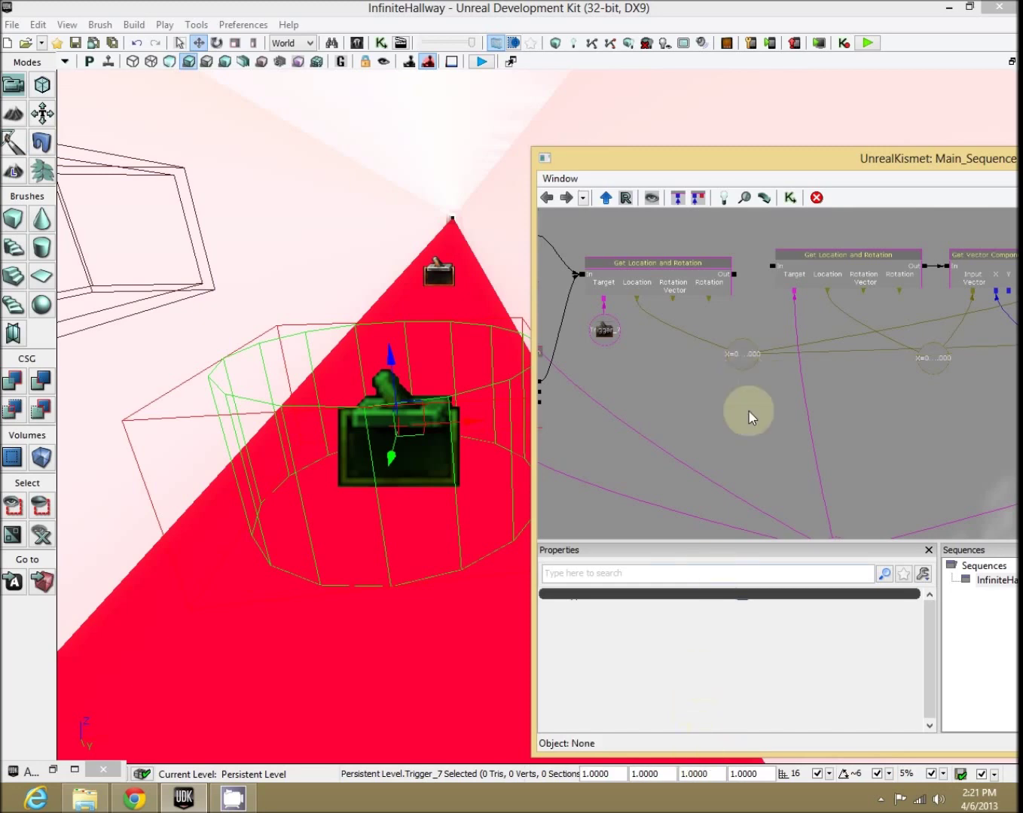
pyautogui.moveTo(769, 375); pyautogui.dragTo(657, 445)
pyautogui.moveTo(639, 326); pyautogui.dragTo(631, 418)
pyautogui.click(666, 397)
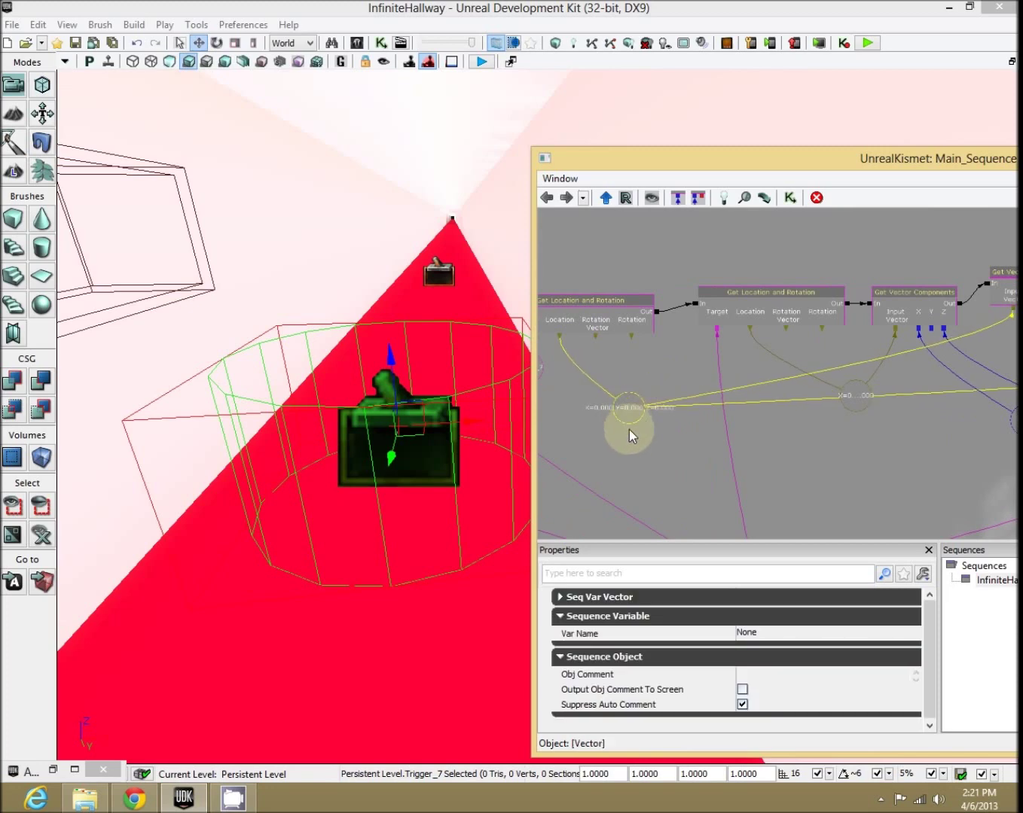
pyautogui.moveTo(546, 384); pyautogui.dragTo(623, 385)
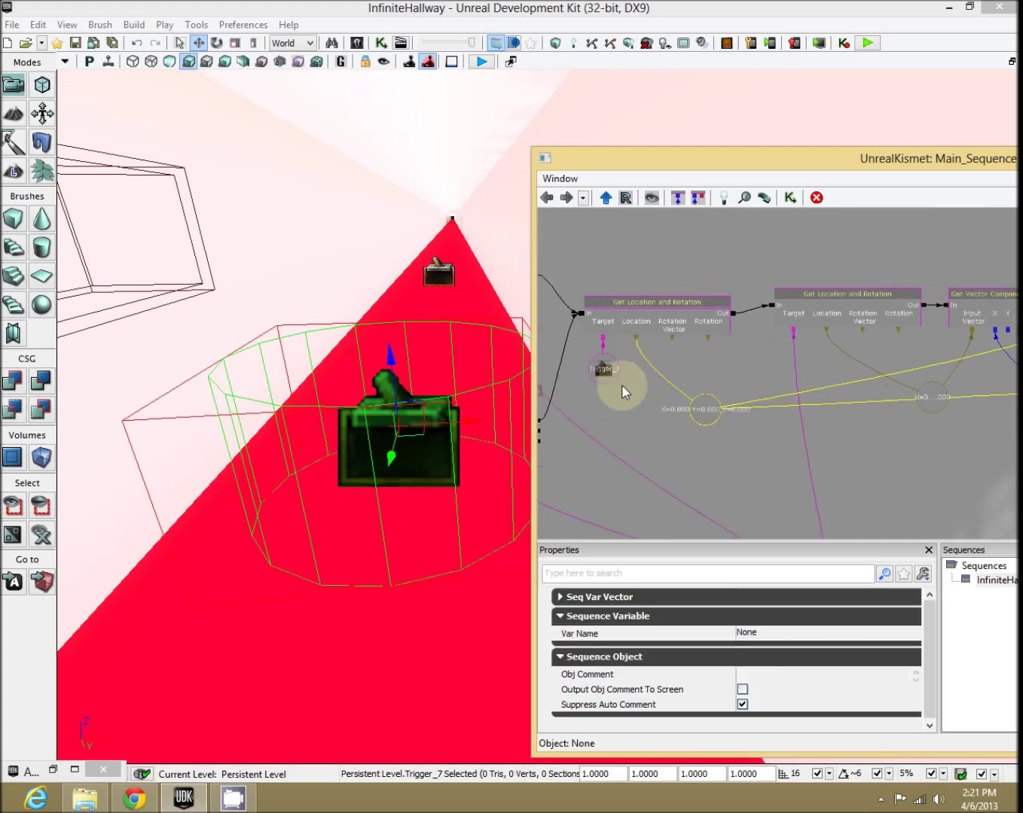
# Step: Play the level in the editor preview to test moving the player to the trigger's full location, and stop the preview
pyautogui.click(869, 43)
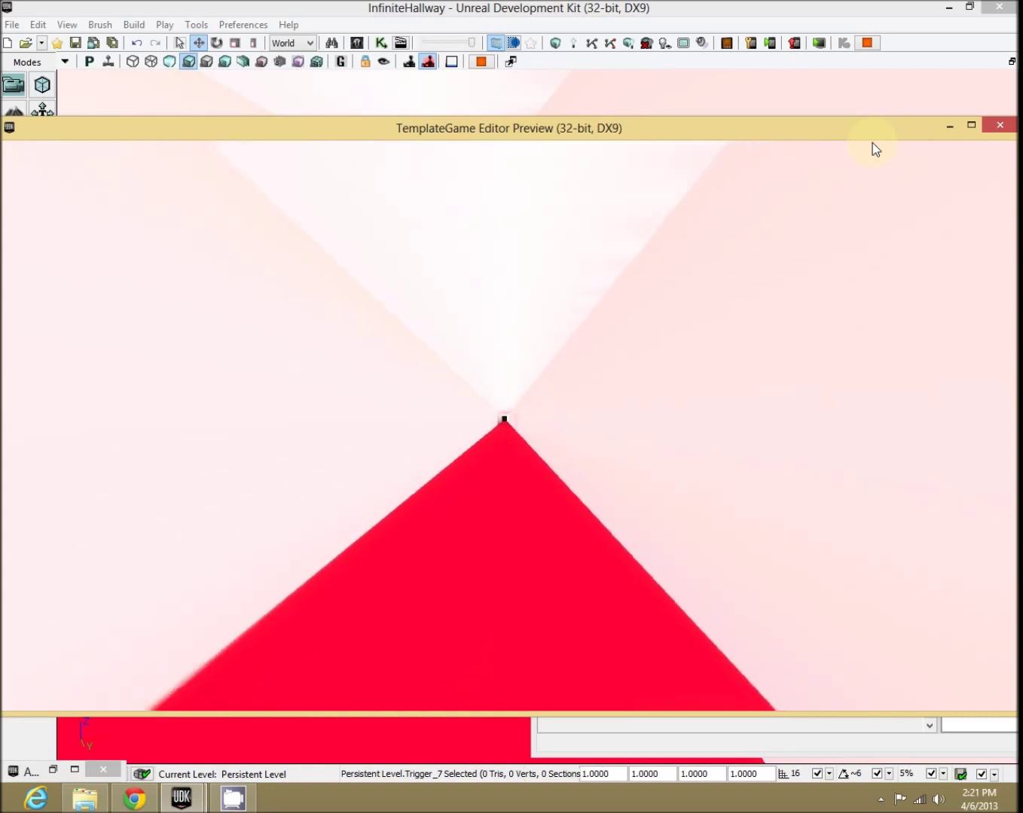
pyautogui.press('a')
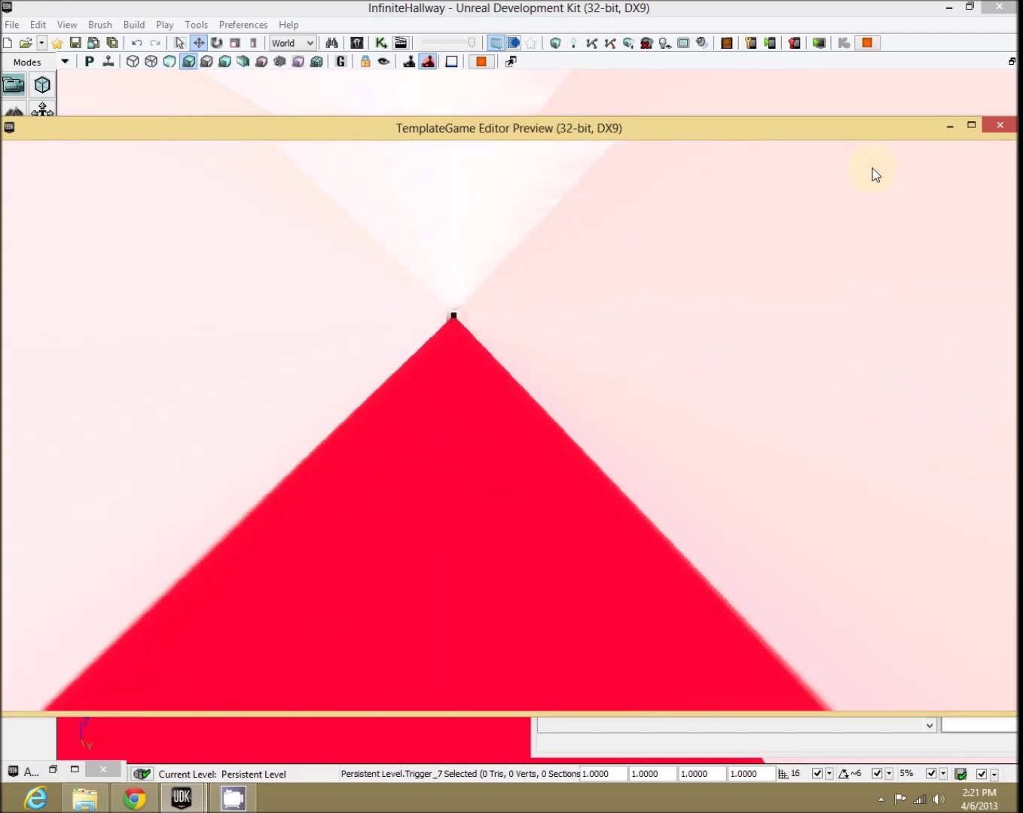
pyautogui.press('Escape')
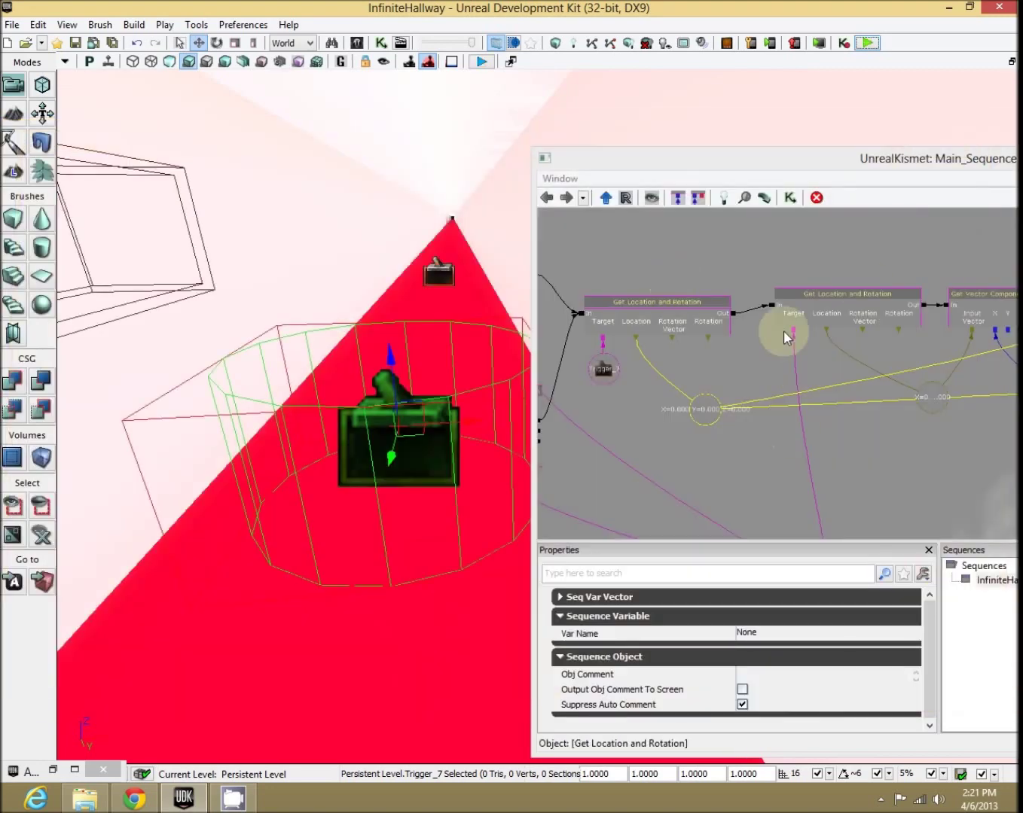
# Step: Disconnect the trigger's location vector from the Location input of Set Actor Location
pyautogui.moveTo(624, 365); pyautogui.dragTo(951, 389)
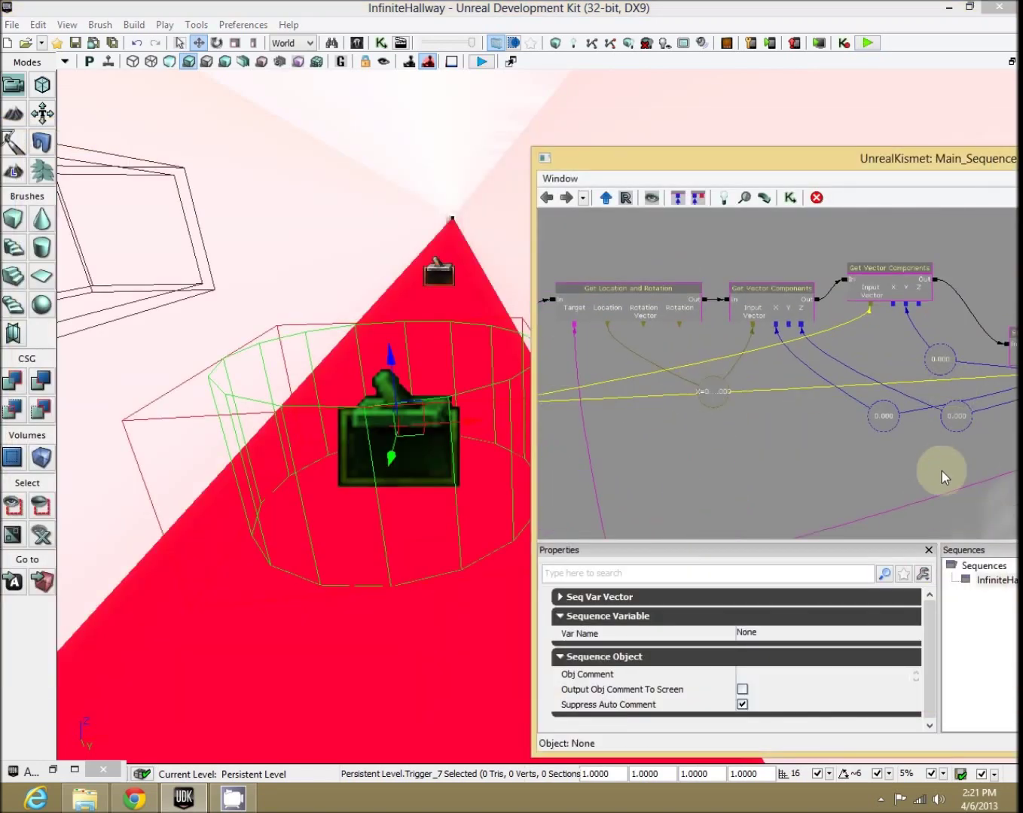
pyautogui.moveTo(942, 471); pyautogui.dragTo(898, 388)
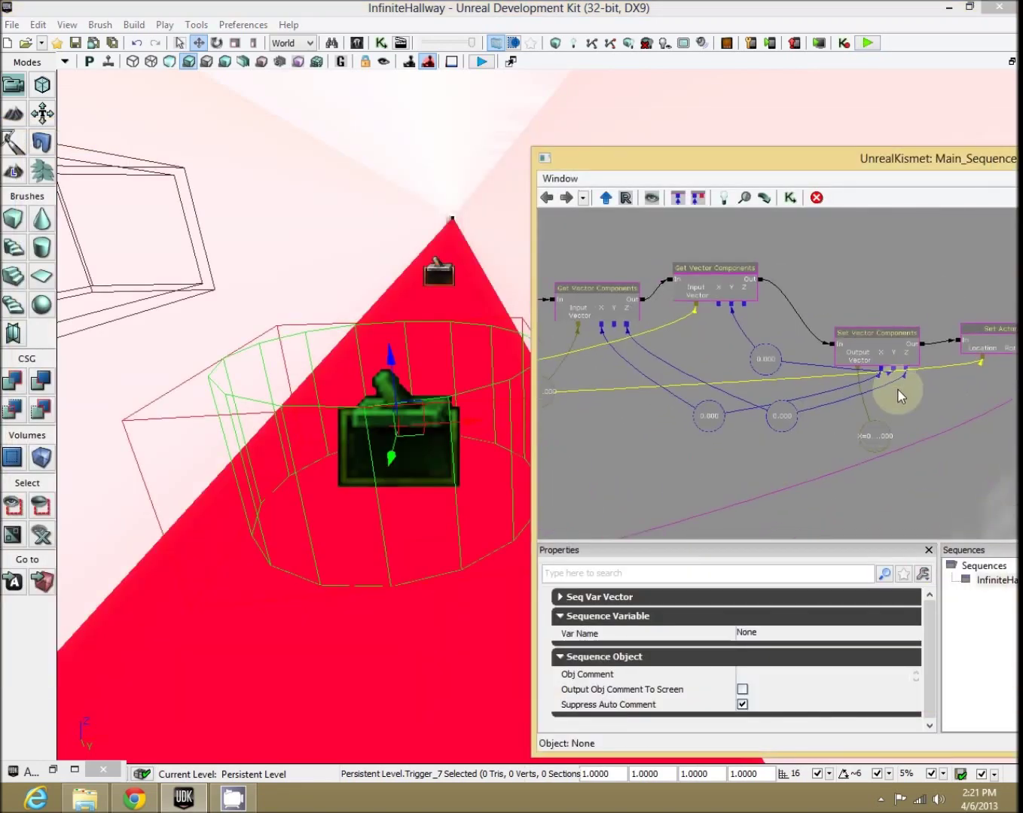
pyautogui.keyDown('alt'); pyautogui.click(985, 357); pyautogui.keyUp('alt')
pyautogui.moveTo(637, 457); pyautogui.dragTo(908, 425)
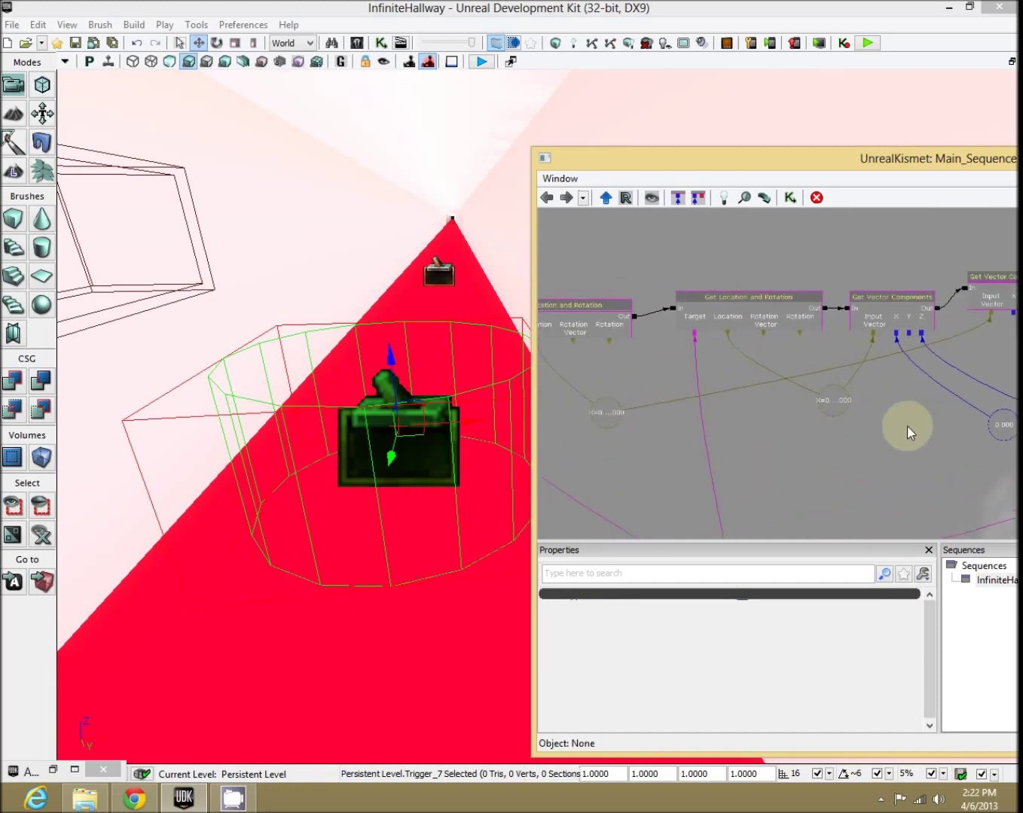
# Step: Trace how the player's X and Z and the trigger's Y floats feed the Set Vector Components node
pyautogui.moveTo(846, 408); pyautogui.dragTo(647, 428)
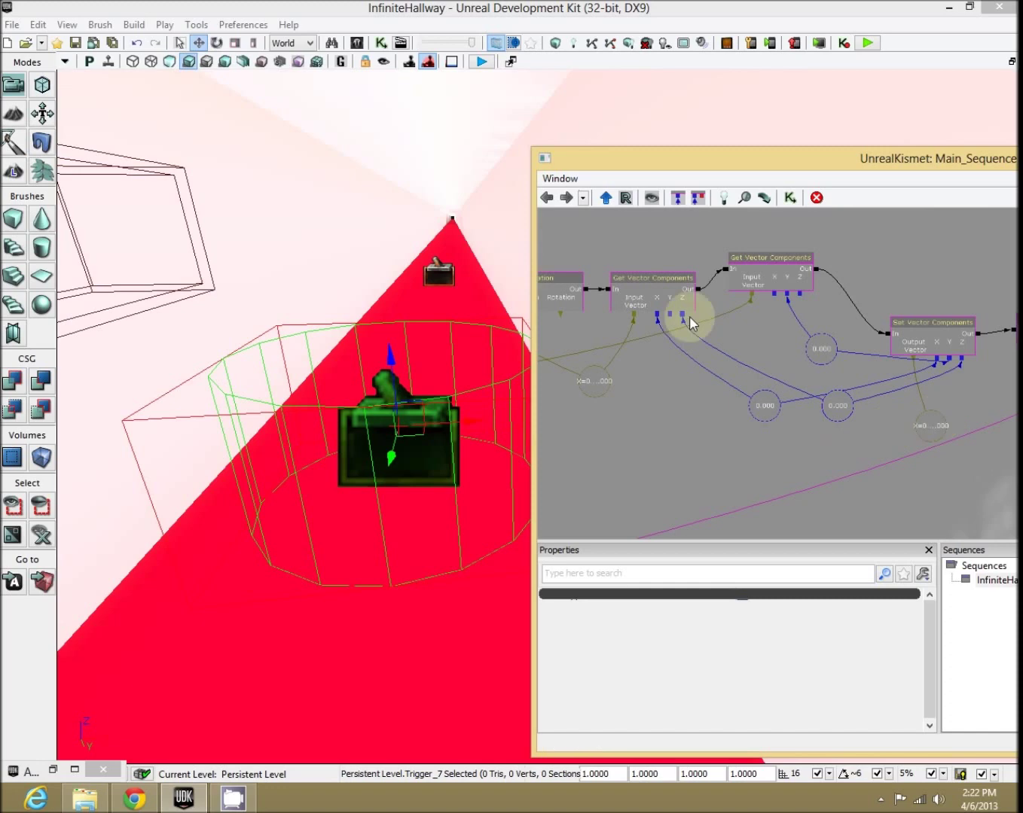
pyautogui.moveTo(850, 410); pyautogui.dragTo(845, 412)
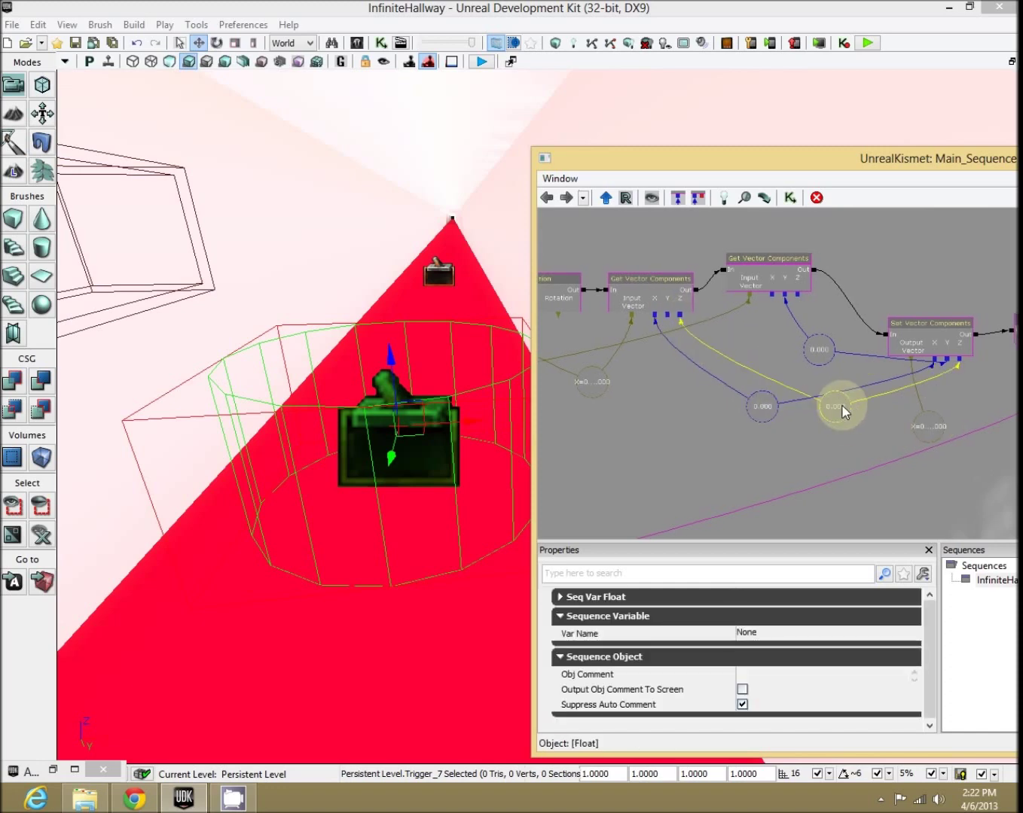
pyautogui.moveTo(639, 396); pyautogui.dragTo(703, 409)
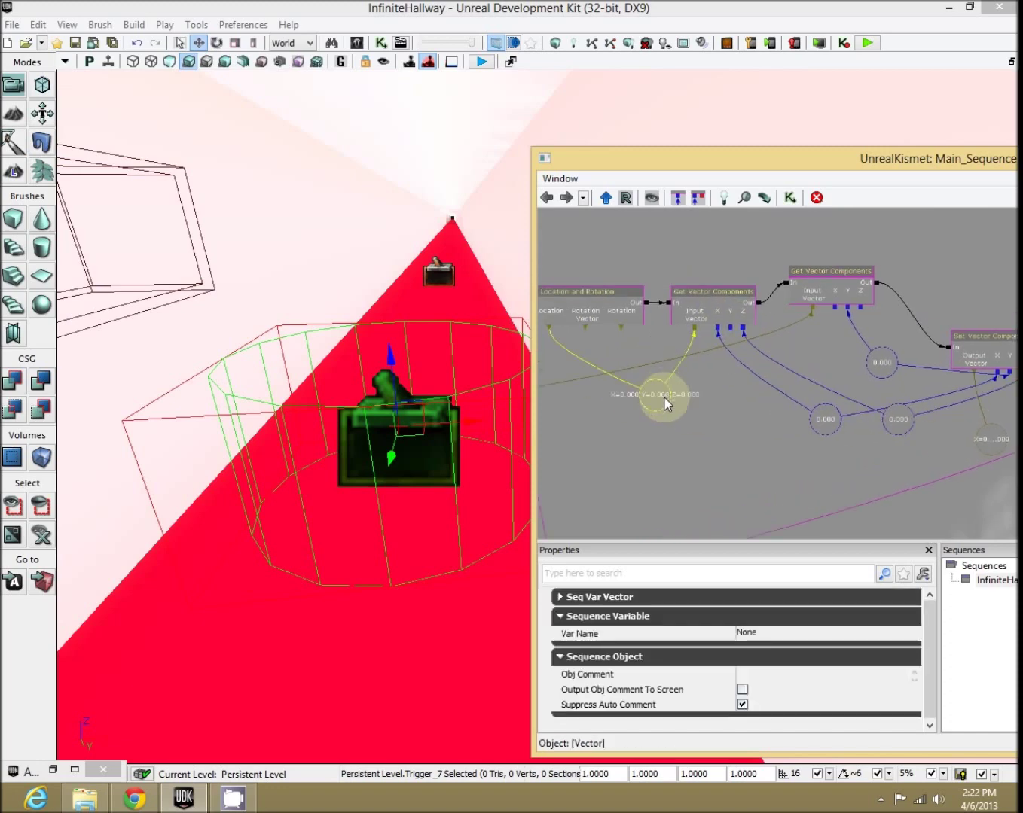
pyautogui.moveTo(763, 460); pyautogui.dragTo(627, 440)
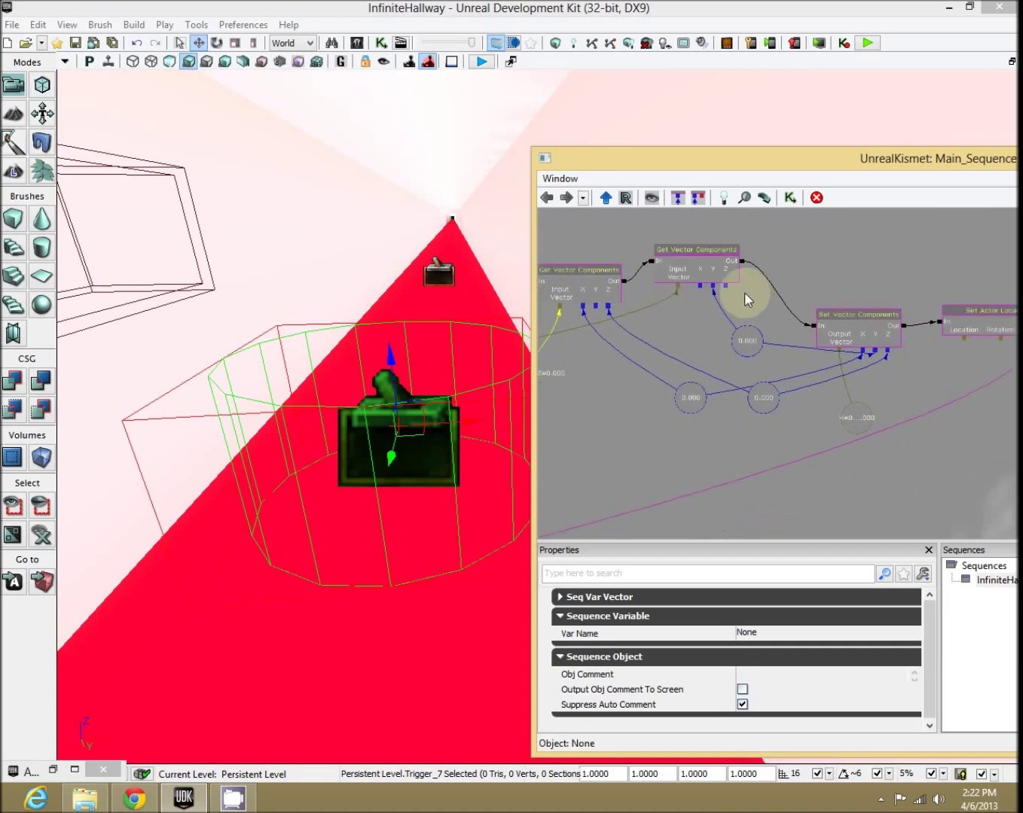
pyautogui.click(744, 343)
pyautogui.moveTo(888, 397); pyautogui.dragTo(813, 397)
pyautogui.click(785, 327)
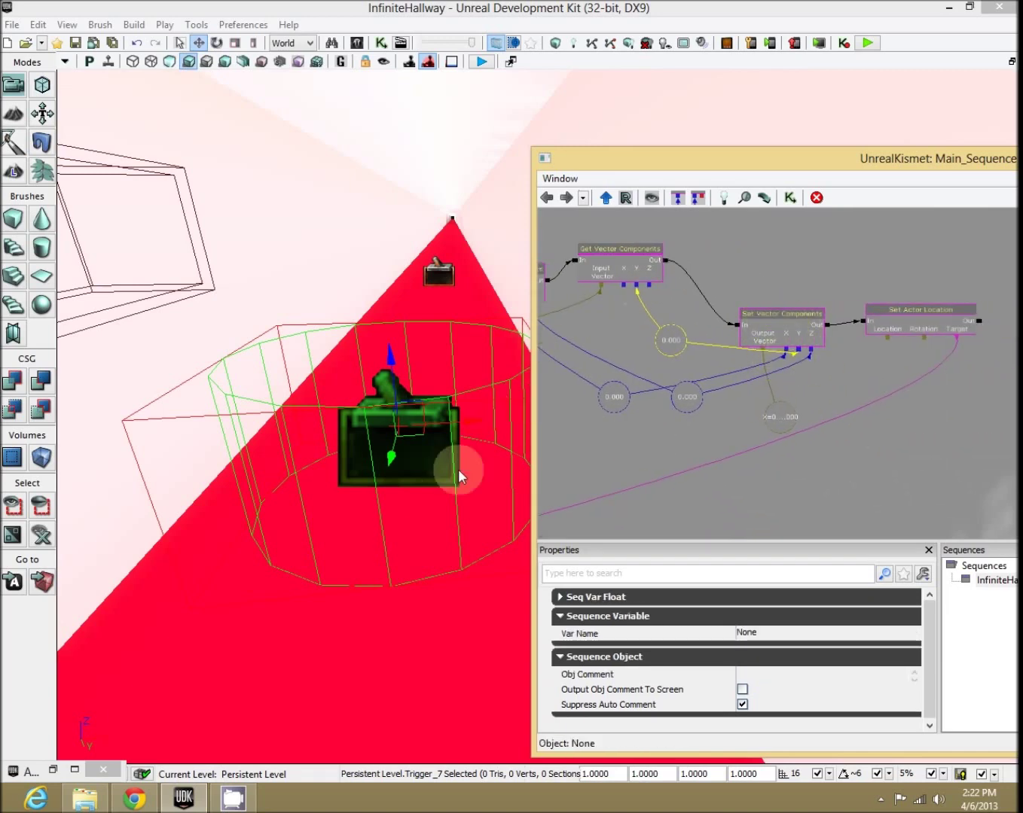
# Step: Connect Set Actor Location's Location input to the output vector of Set Vector Components
pyautogui.moveTo(876, 423); pyautogui.dragTo(729, 425)
pyautogui.moveTo(741, 339); pyautogui.dragTo(710, 385)
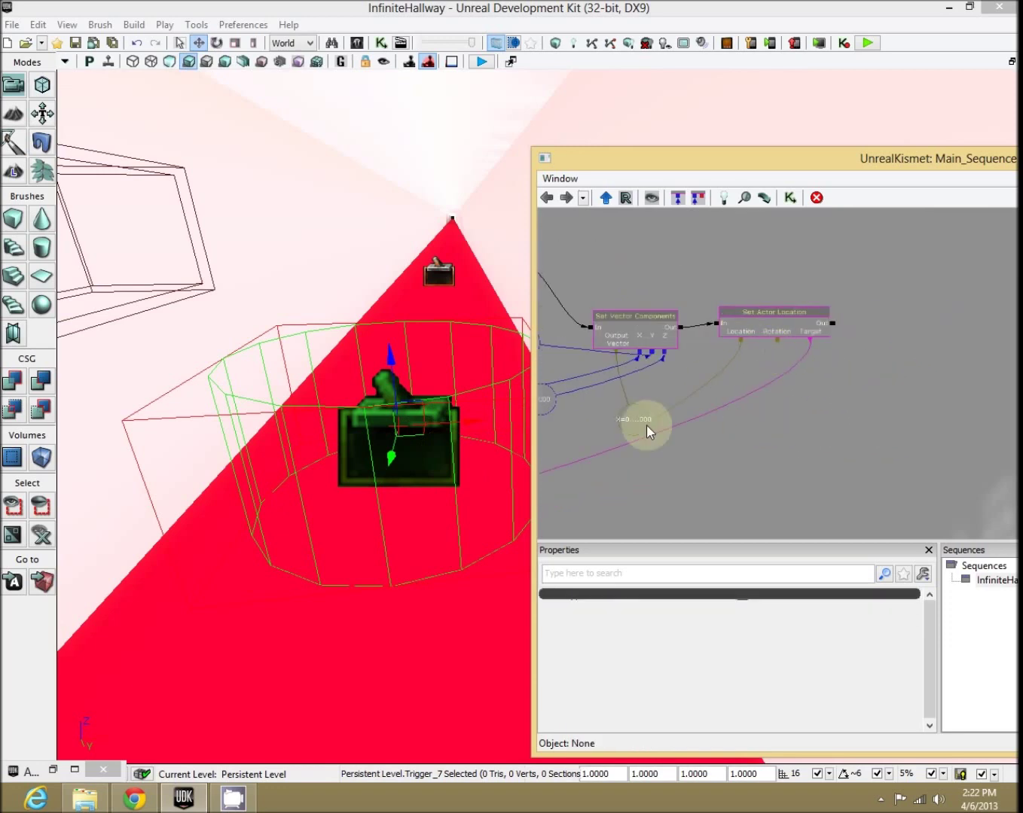
pyautogui.moveTo(678, 449); pyautogui.dragTo(768, 461)
pyautogui.click(725, 426)
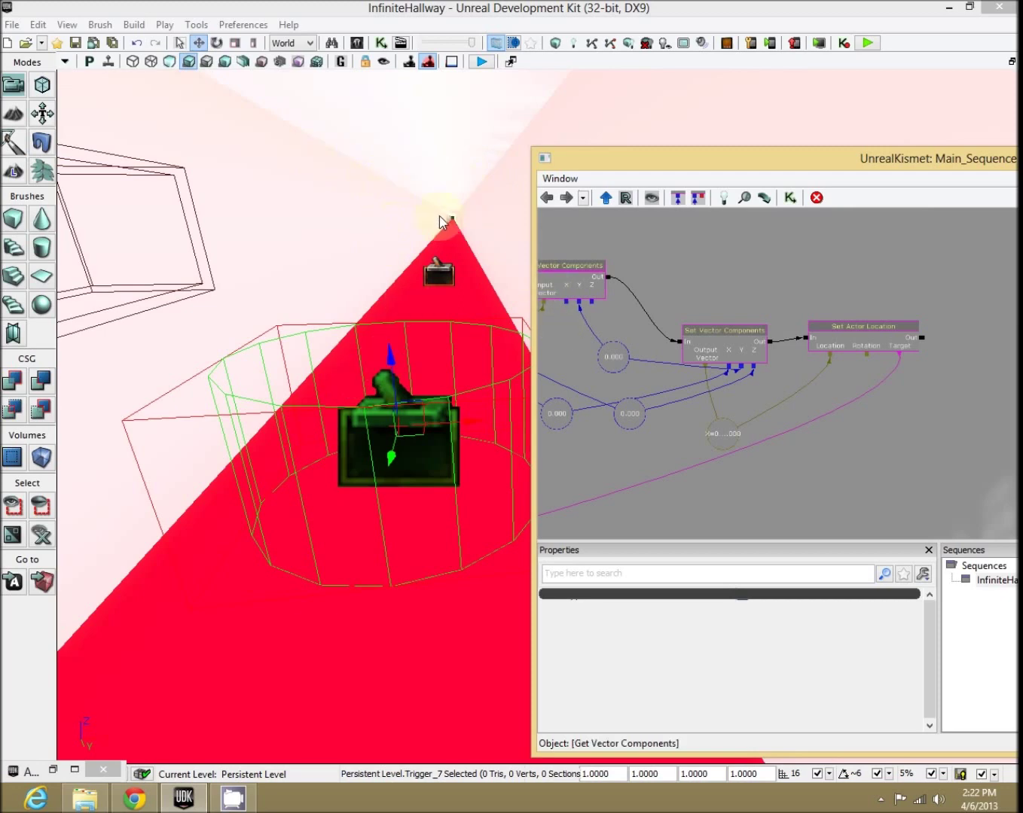
# Step: Look down the hallway past the triggers, play the level in the editor preview, and run forward while jumping
pyautogui.moveTo(442, 222); pyautogui.dragTo(451, 210)
pyautogui.moveTo(382, 255); pyautogui.dragTo(313, 248)
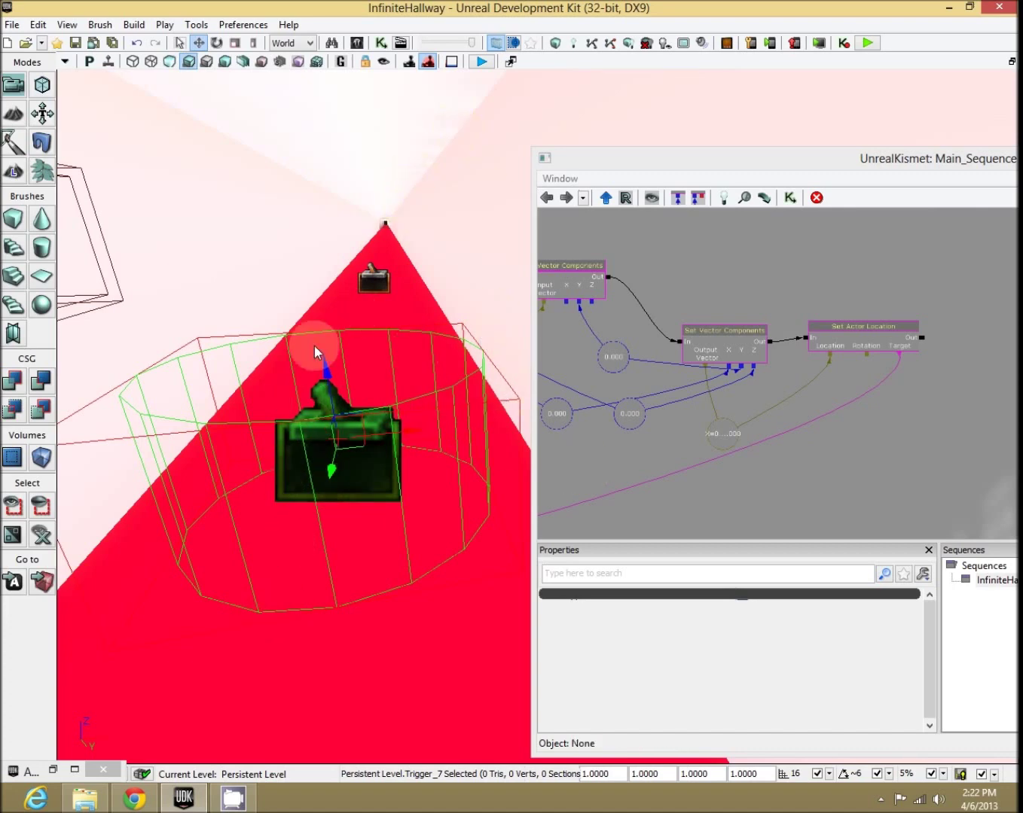
pyautogui.click(866, 44)
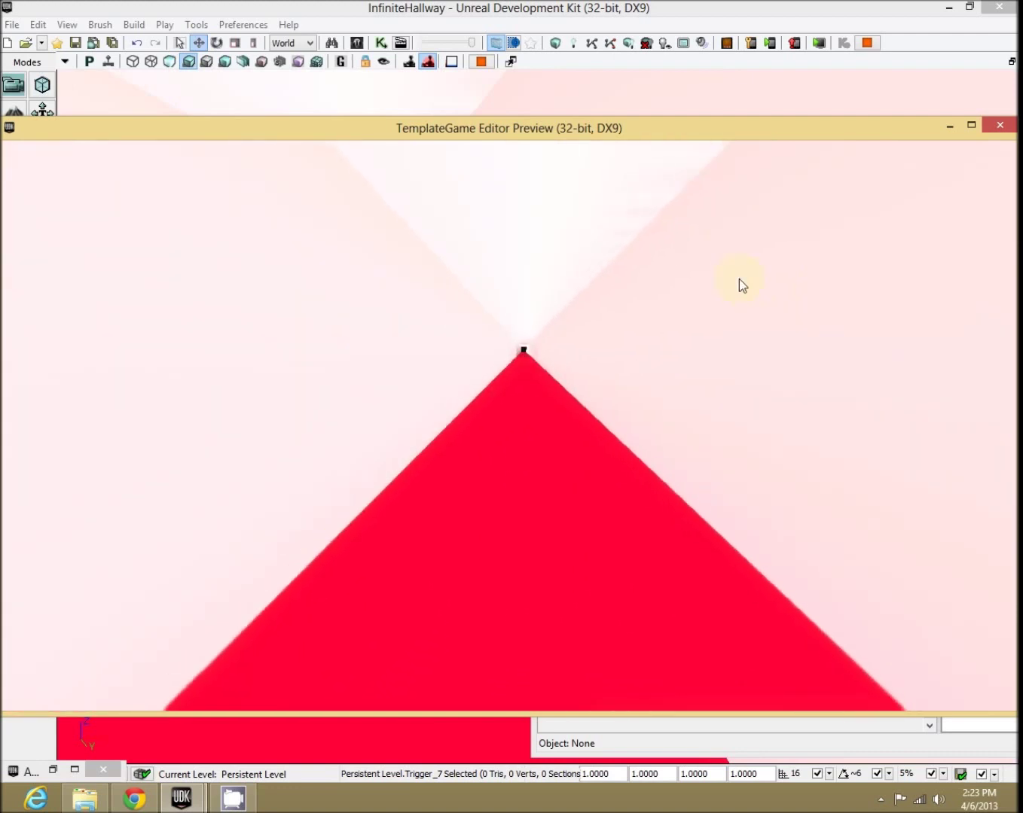
pyautogui.press('space')
pyautogui.press('w')
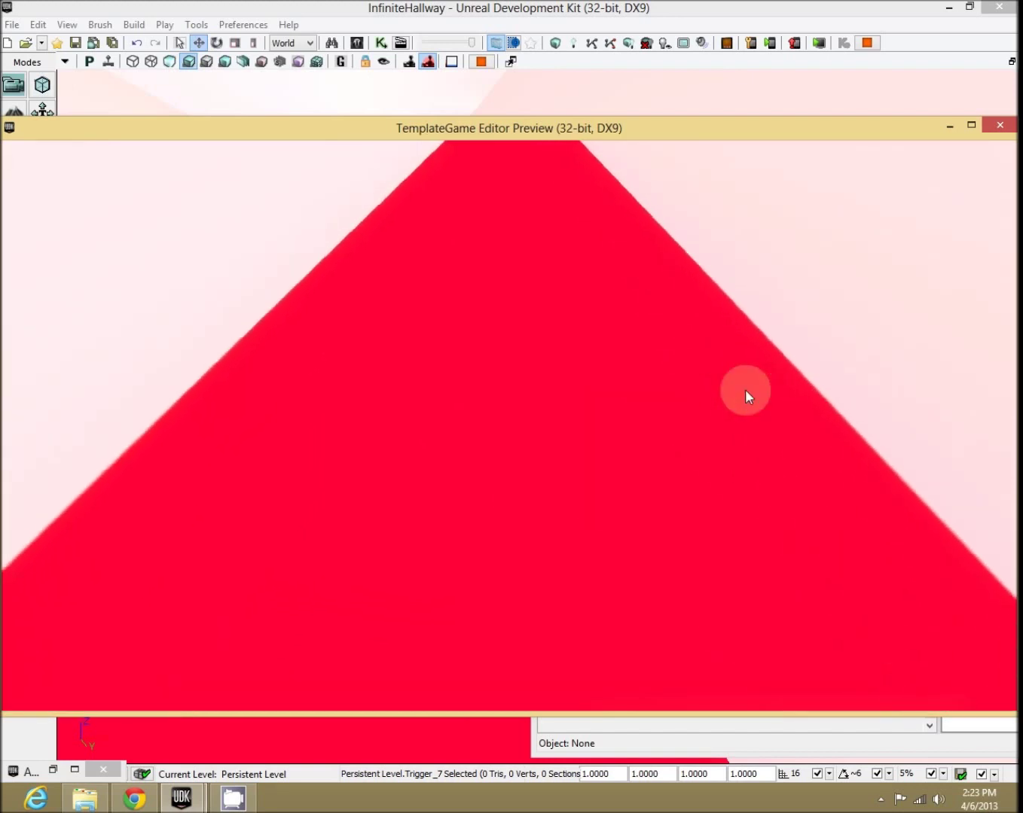
pyautogui.press('space')
pyautogui.press('space')
pyautogui.press('space')
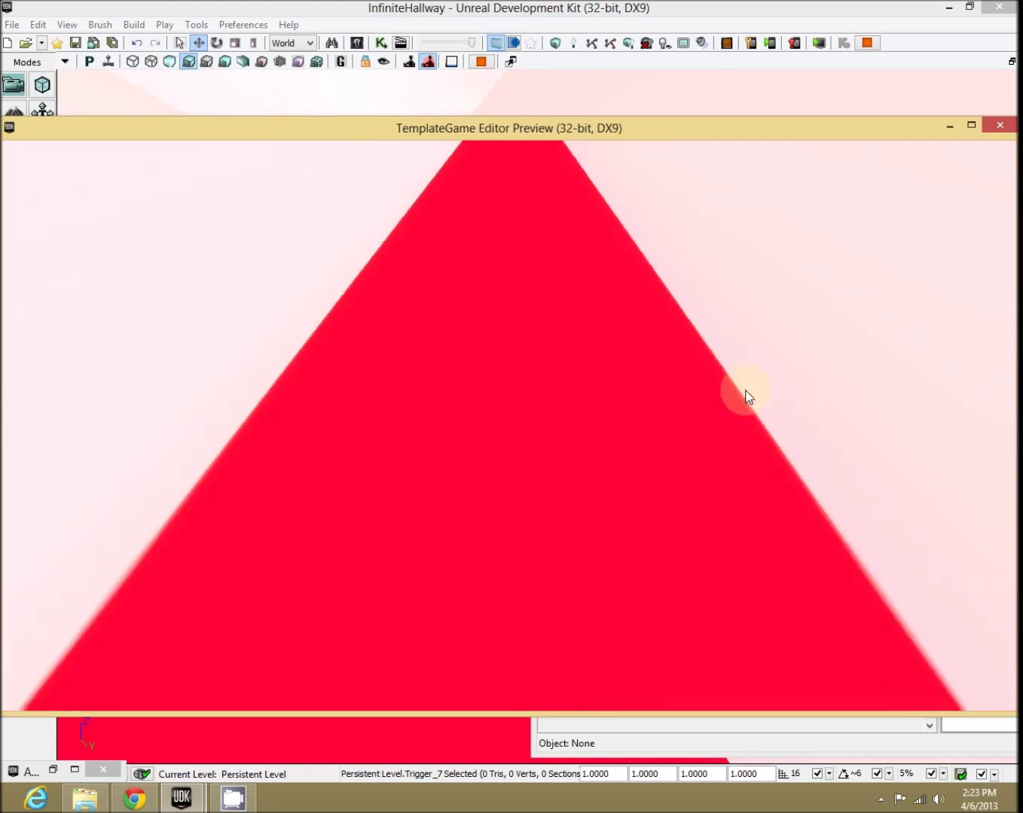
# Step: Test the rewired hallway by strafing from side to side and jumping while moving forward in the preview
pyautogui.press('a')
pyautogui.press('d')
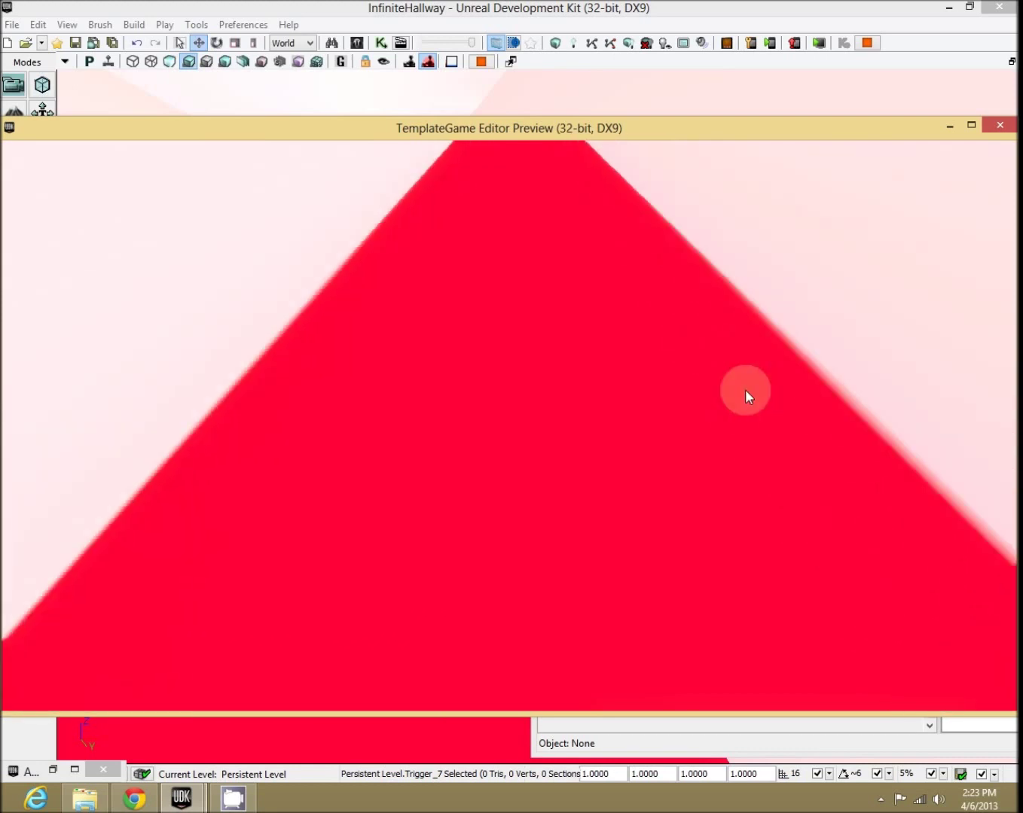
pyautogui.press('space')
pyautogui.press('a')
pyautogui.press('space')
pyautogui.press('d')
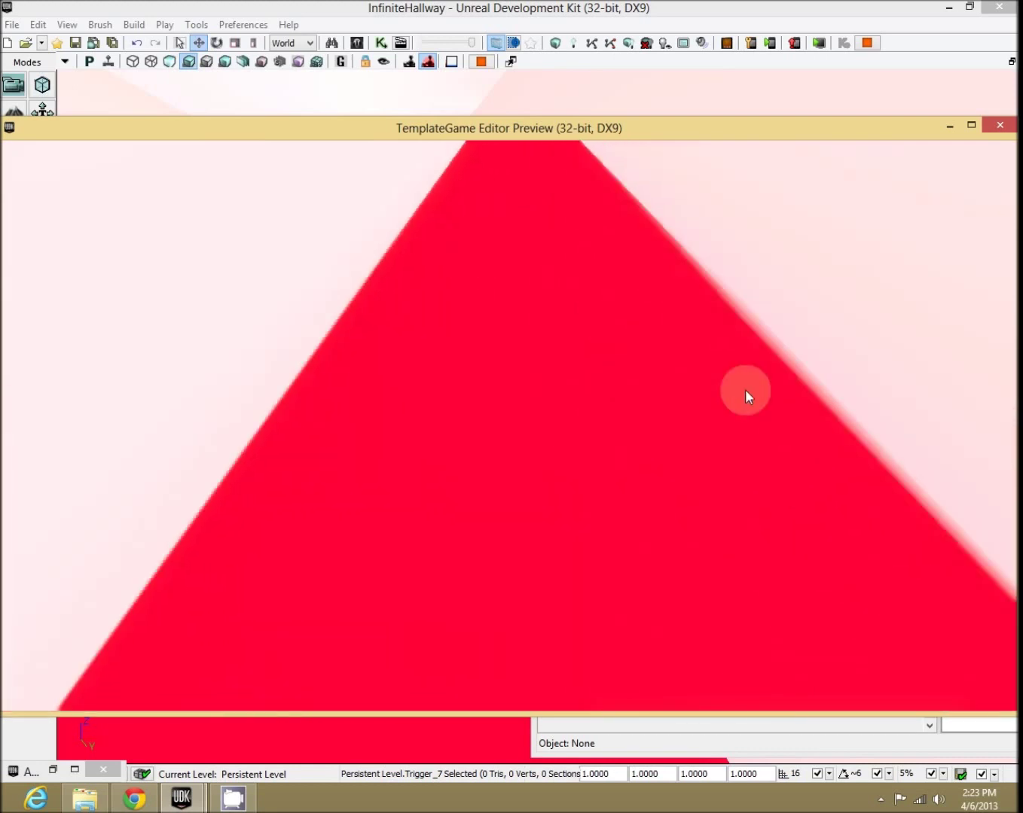
pyautogui.press('space')
pyautogui.press('a')
pyautogui.press('d')
pyautogui.press('a')
pyautogui.press('d')
pyautogui.press('a')
pyautogui.press('d')
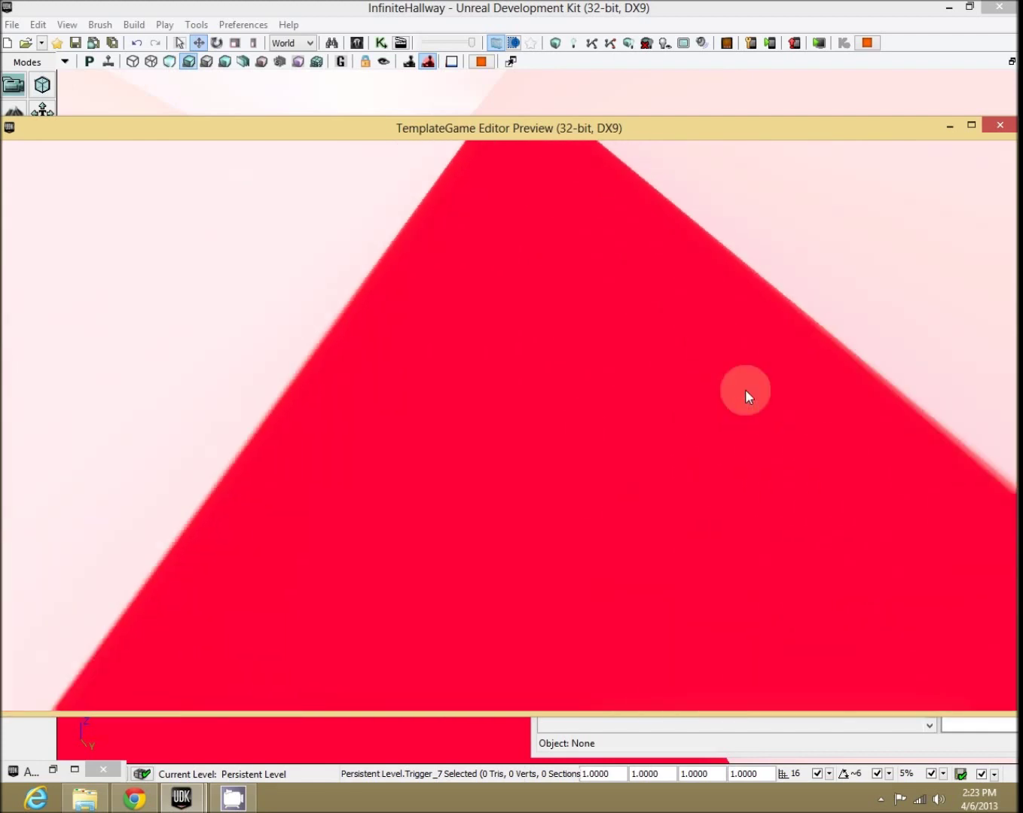
pyautogui.press('a')
pyautogui.press('d')
pyautogui.click(745, 389)
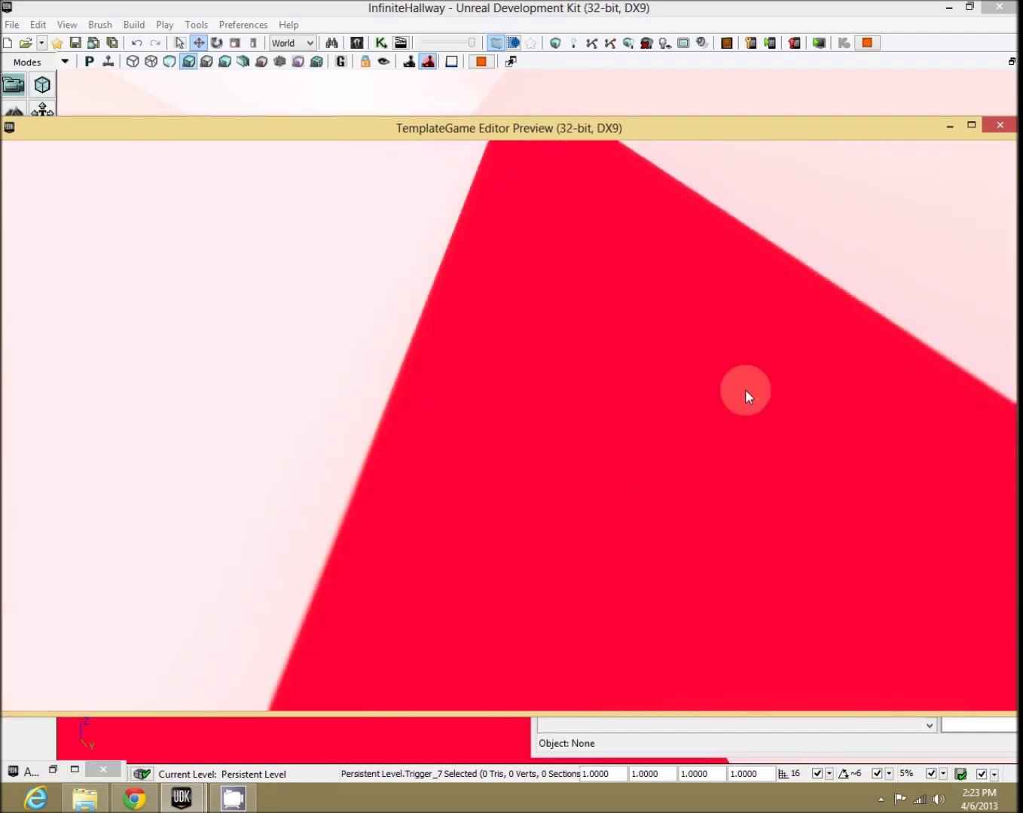
pyautogui.click(745, 388)
pyautogui.press('d')
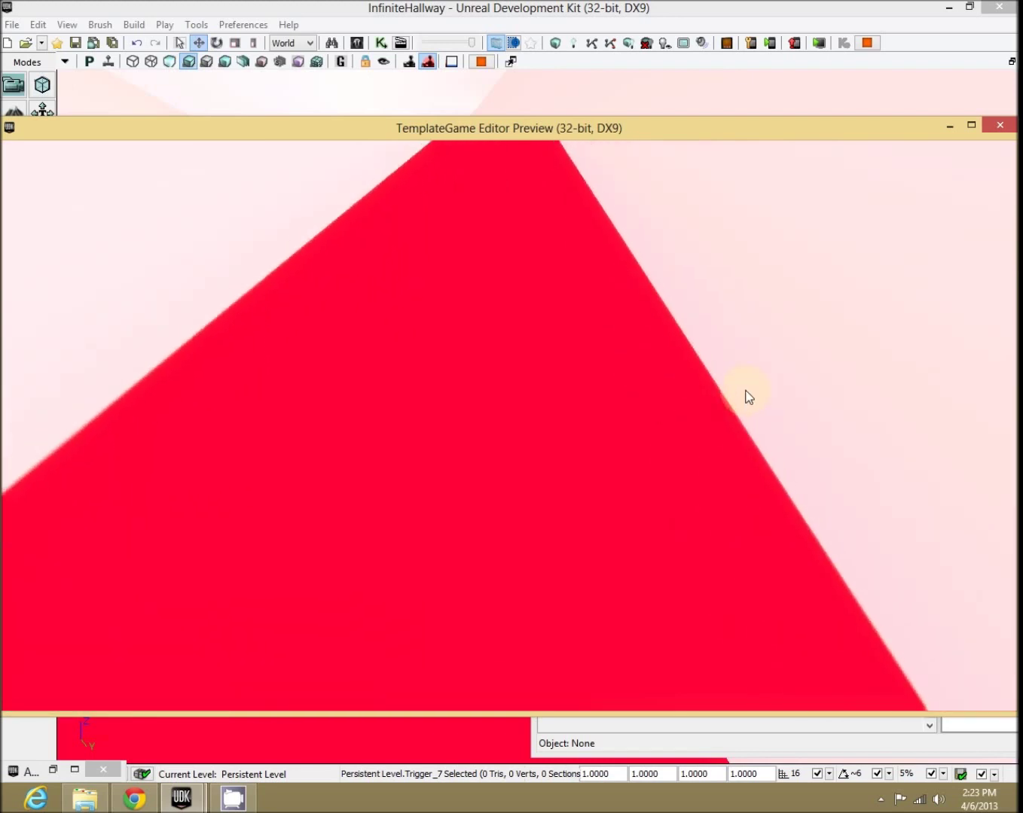
pyautogui.press('w')
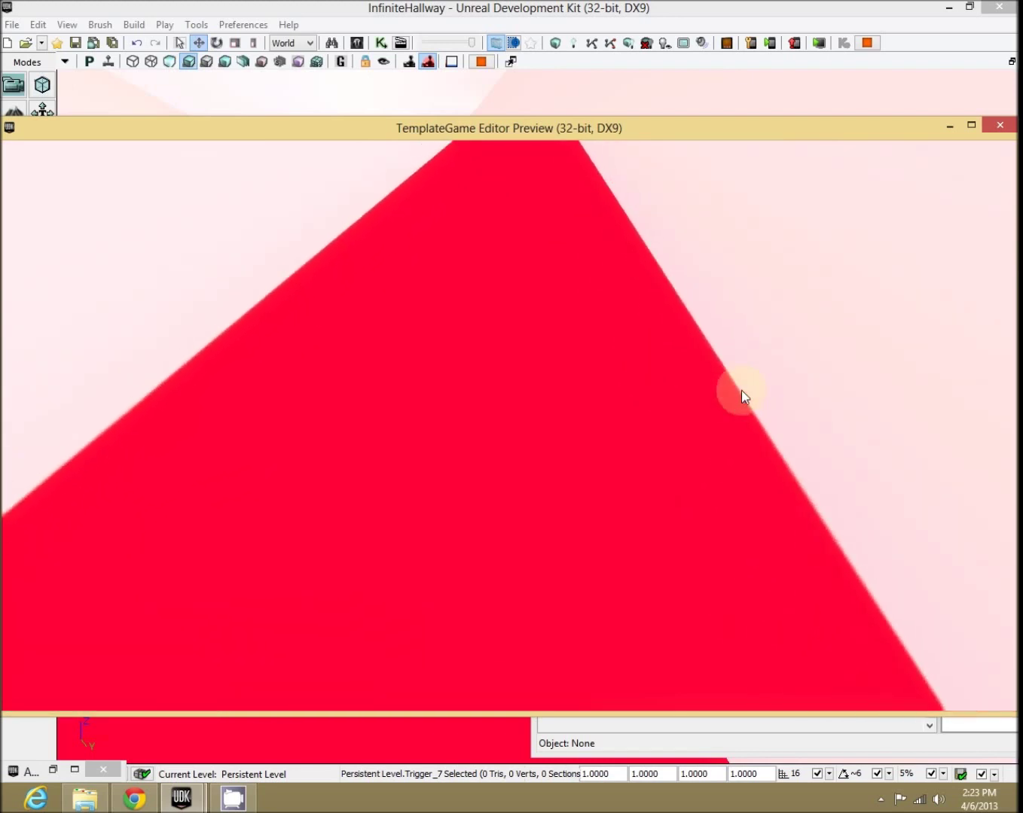